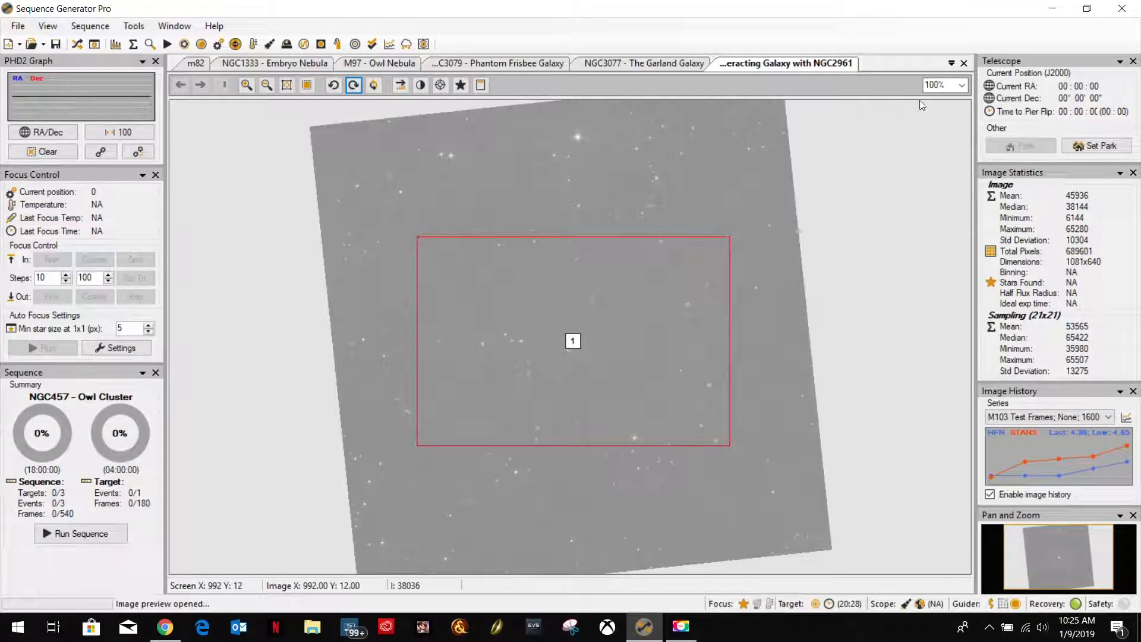
Close all open images in the workspace.
click(951, 63)
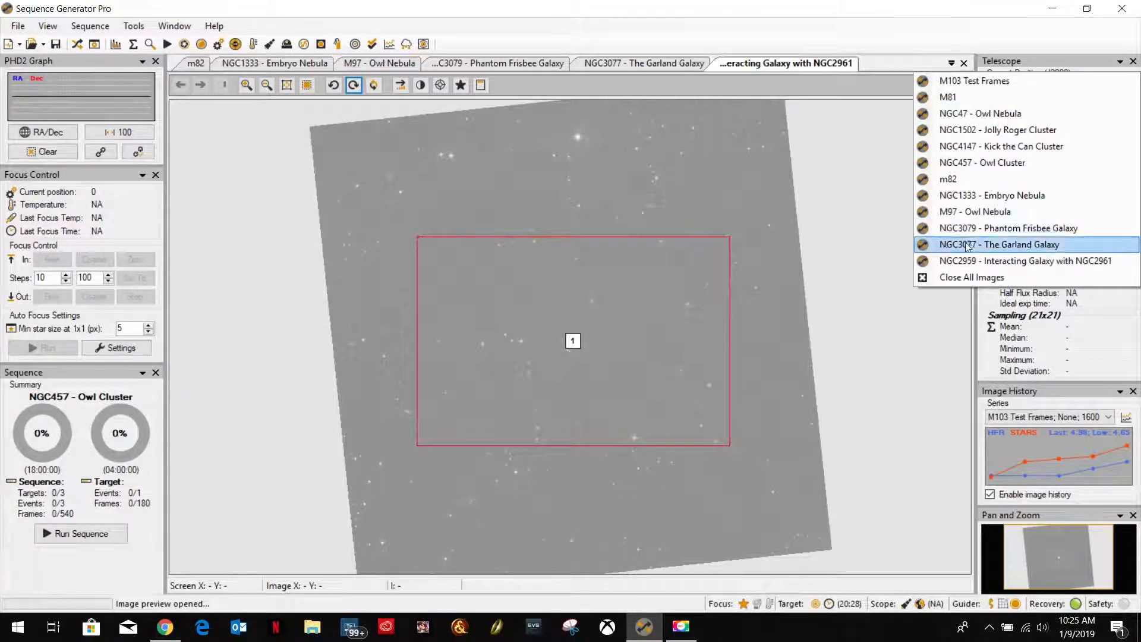
click(958, 277)
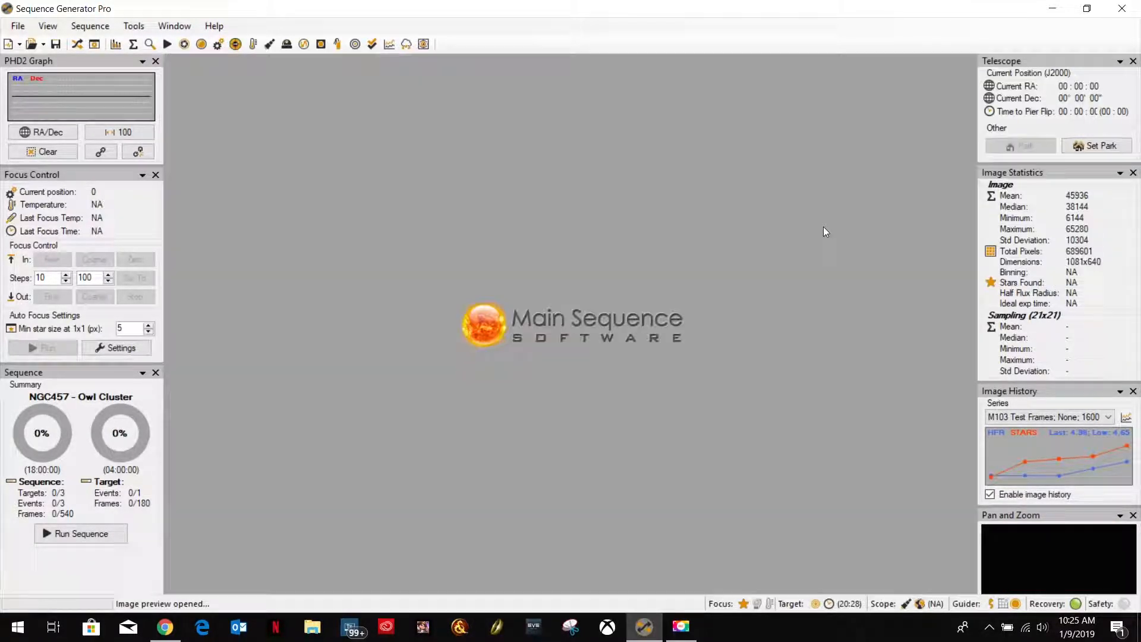
Open the Equipment Profile Manager and display the plate solve options of the "Canon & EdgeHD .7 FR Config" profile.
click(134, 26)
click(149, 40)
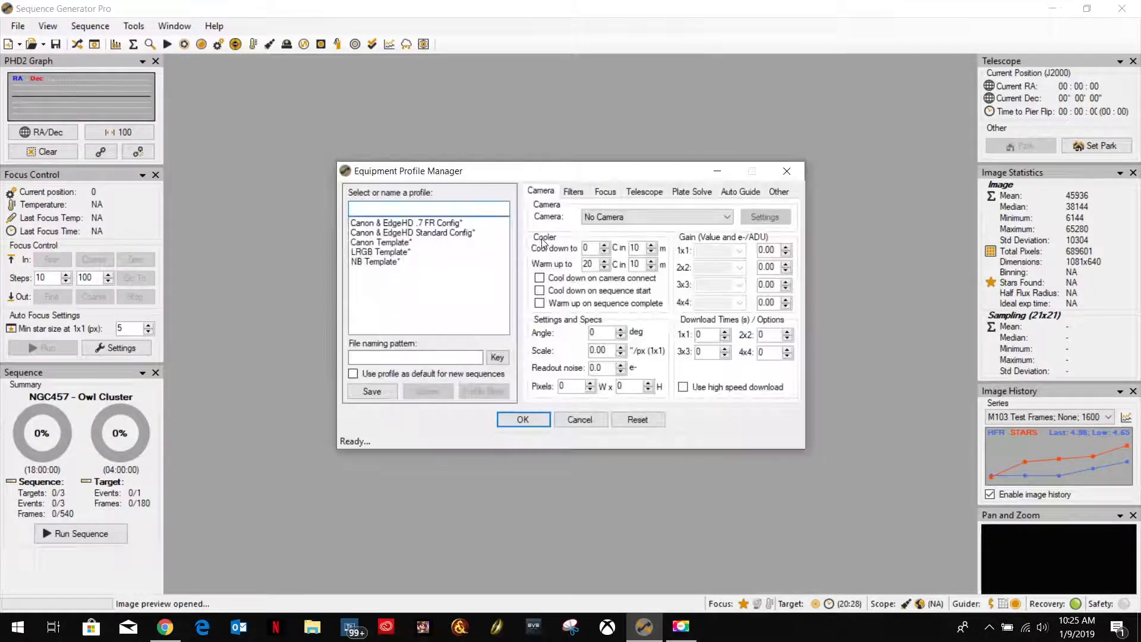
click(443, 223)
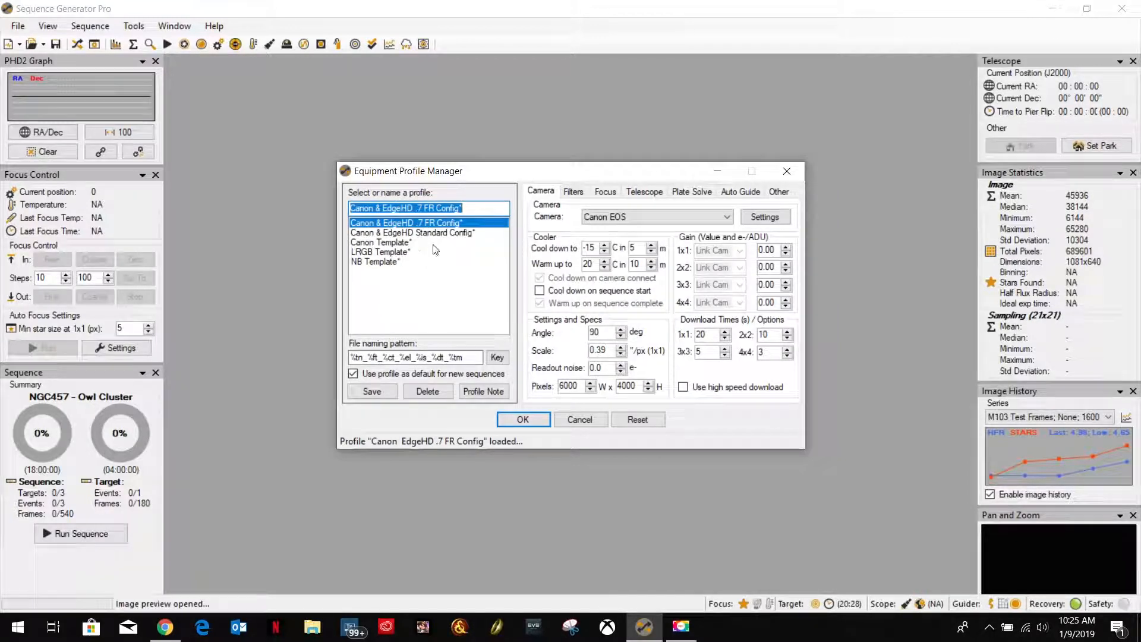
click(692, 193)
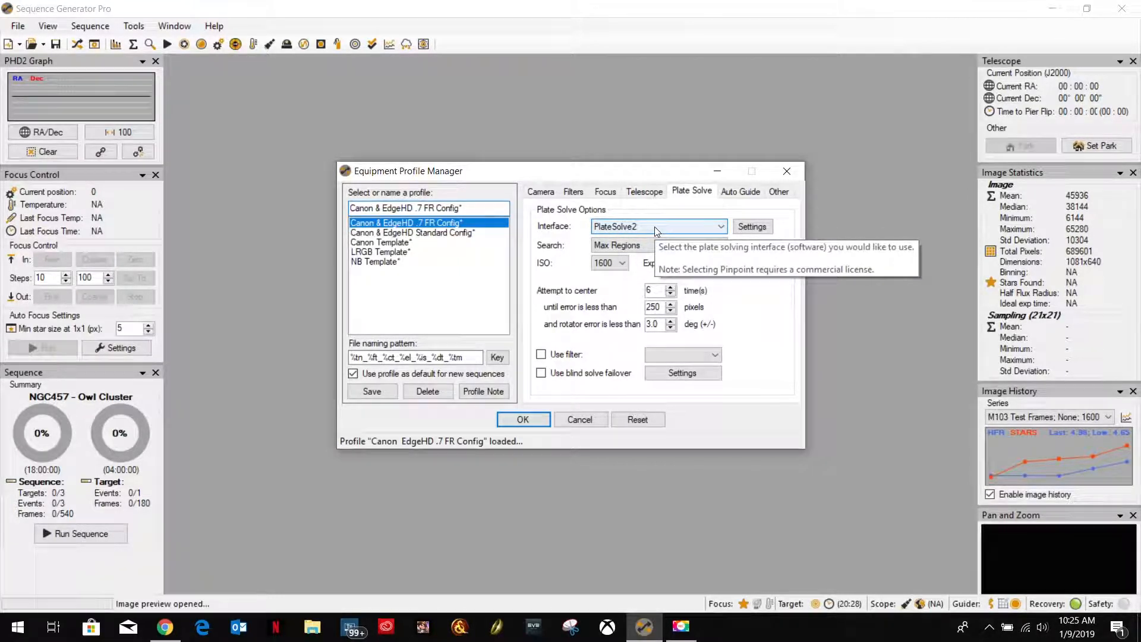
Examine which plate solving interfaces are available for the profile.
click(720, 226)
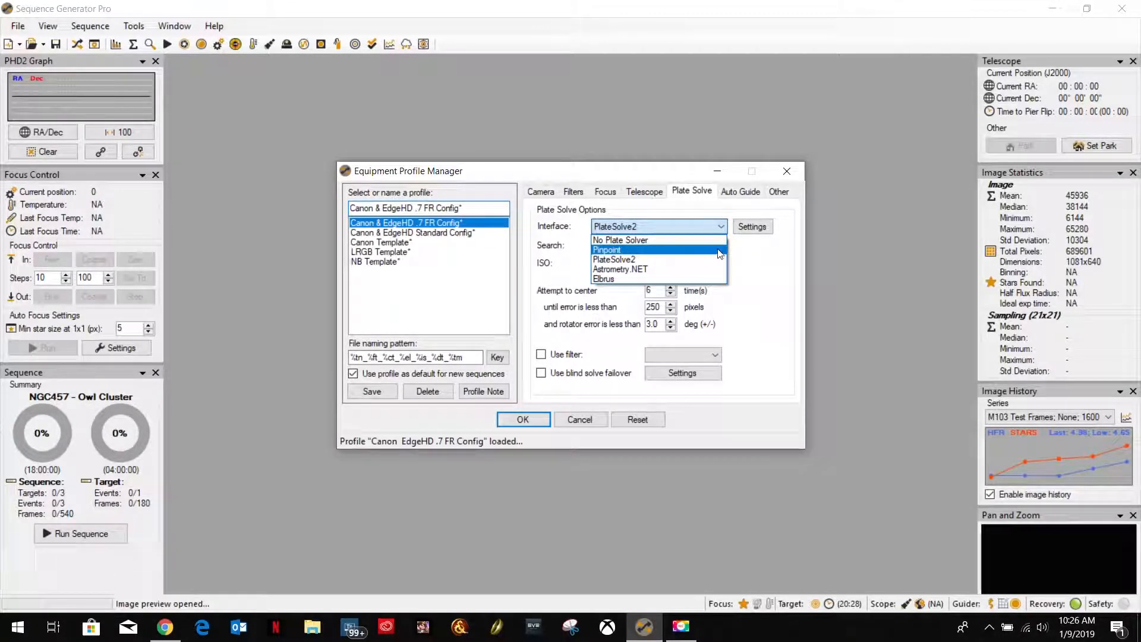
click(751, 253)
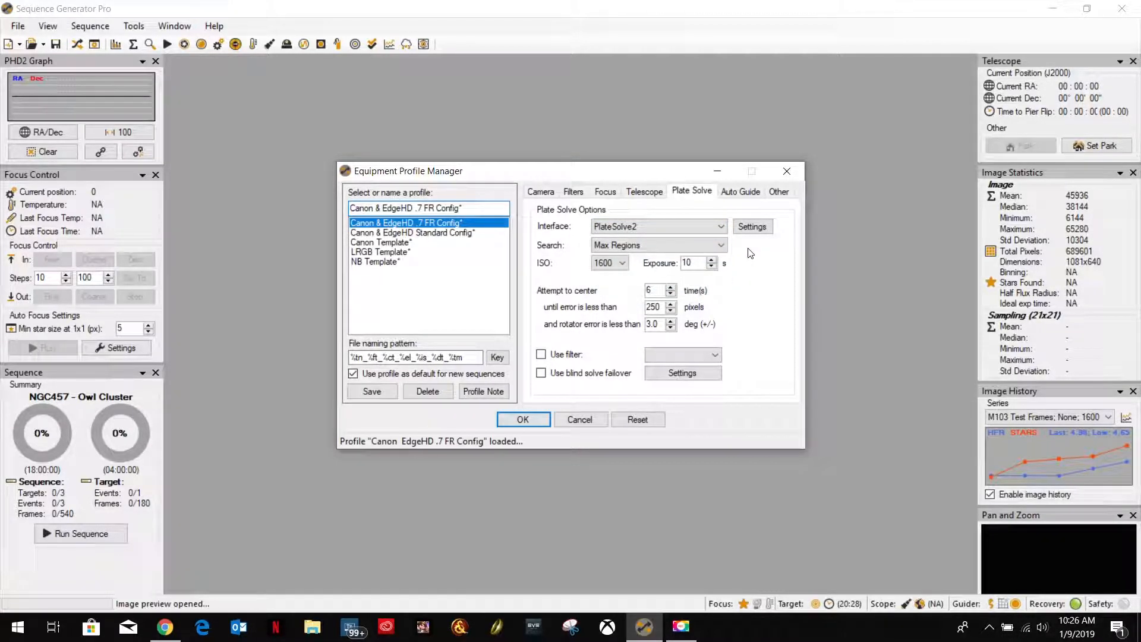
click(720, 228)
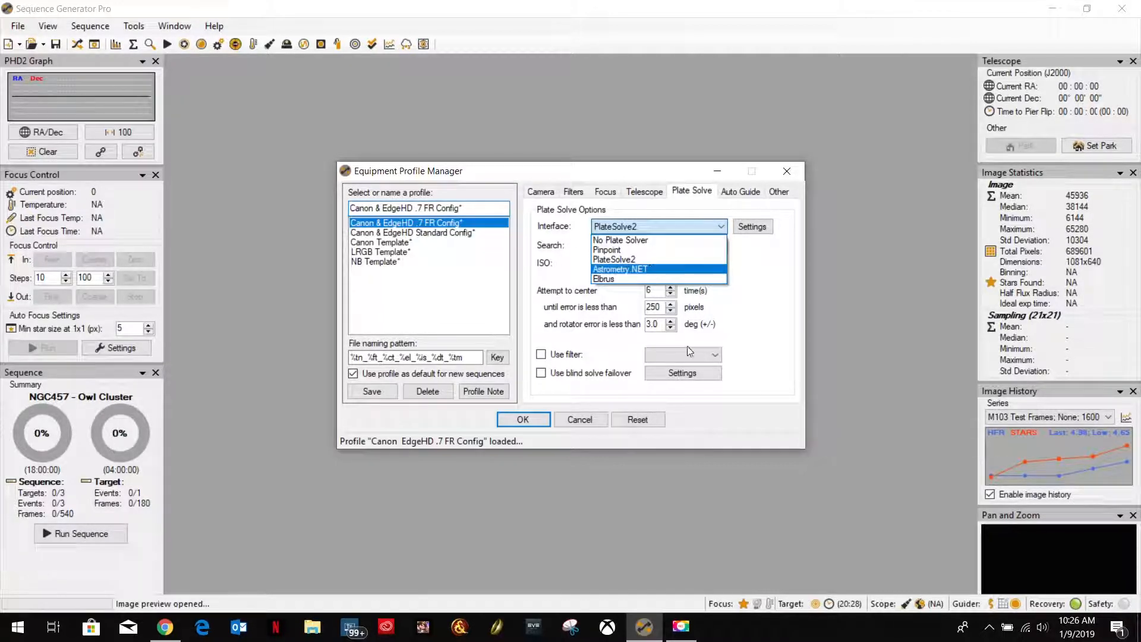
click(764, 272)
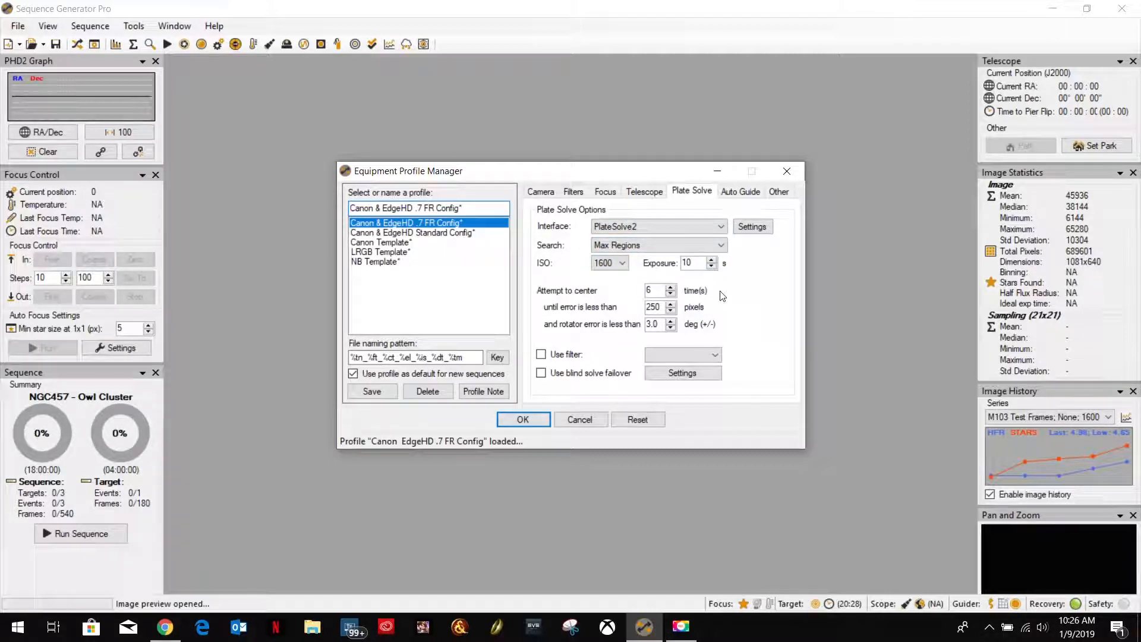
Check the APM and UCAC3 catalog directories in the PlateSolve2 settings, and close PlateSolve.
click(752, 228)
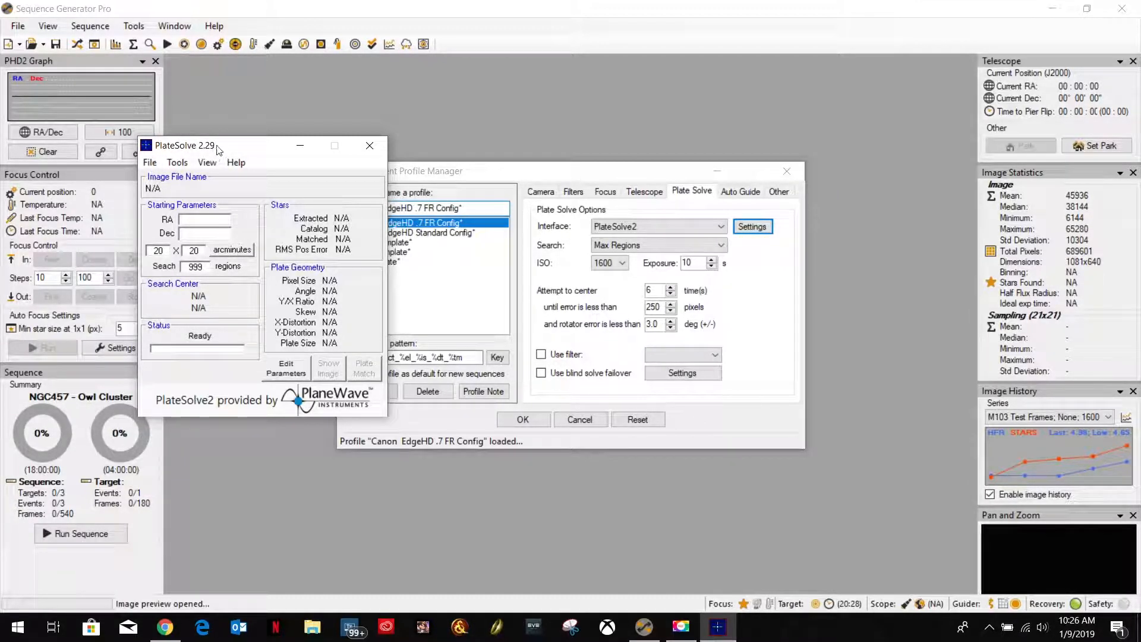
click(150, 162)
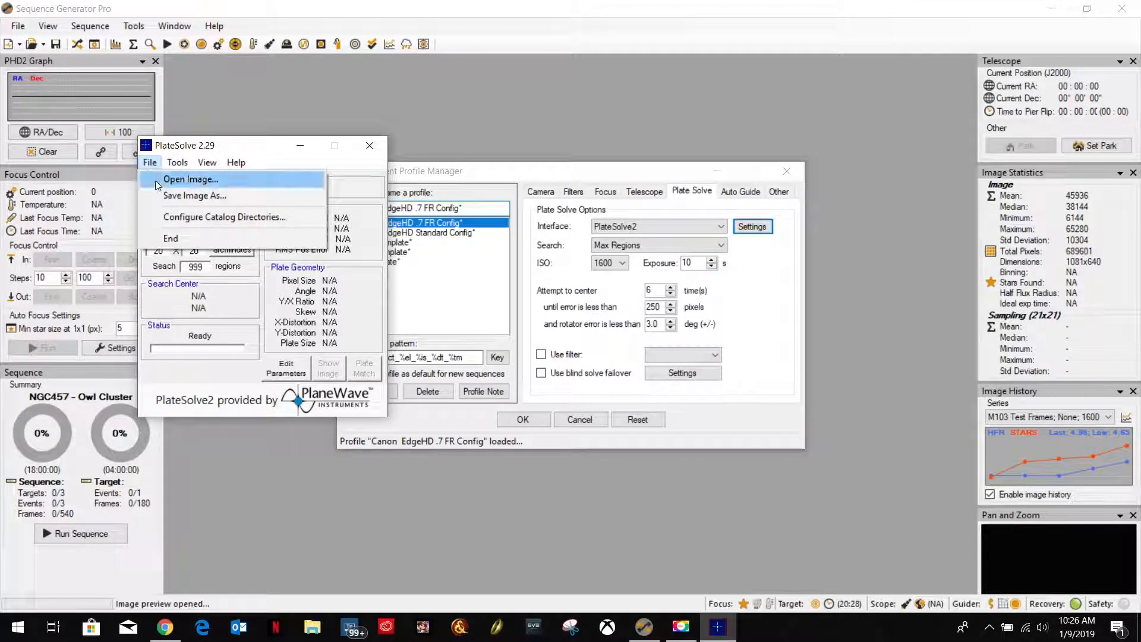
click(248, 216)
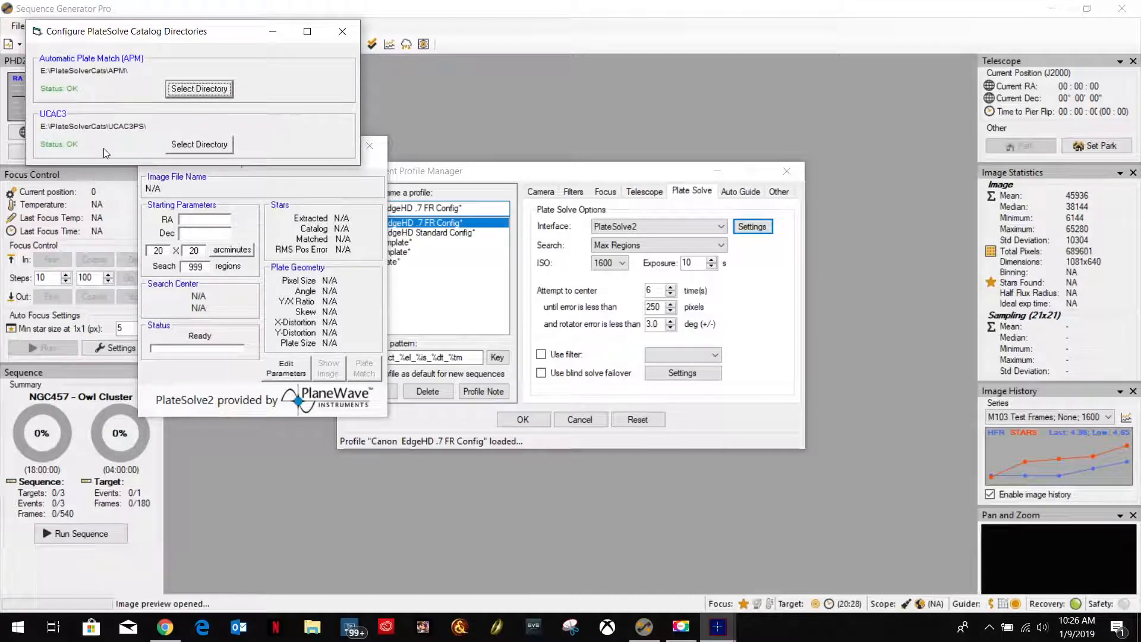
click(343, 31)
click(370, 145)
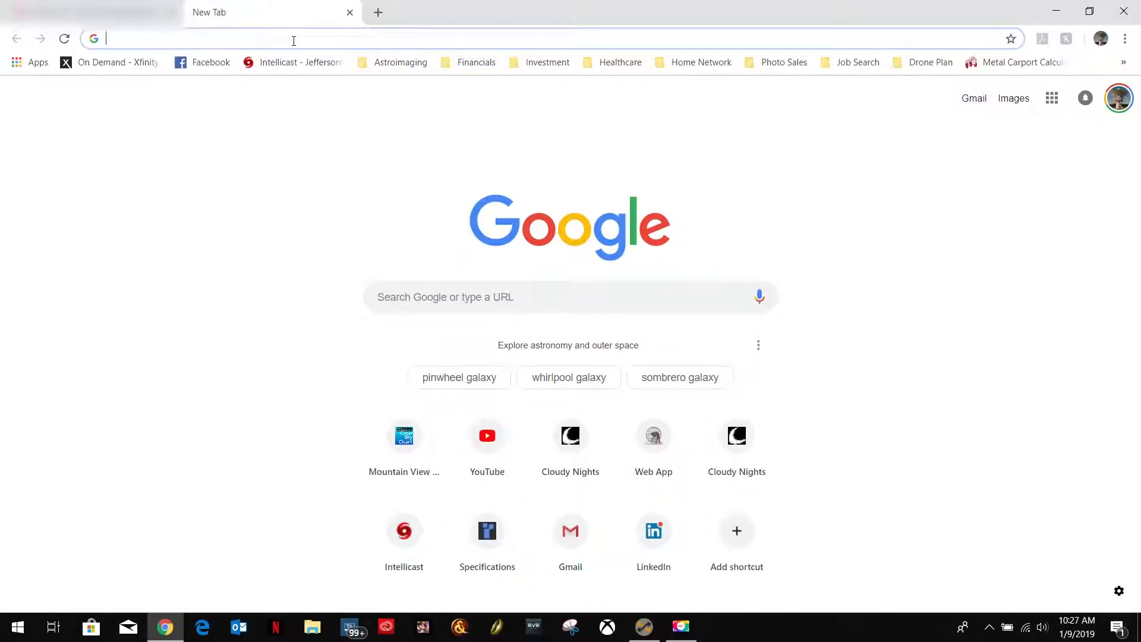
In Chrome, search Google for "sgp platesolve2" and open the "Setting up PlateSolve2 - Sequence Generator Pro" result.
text(sg)
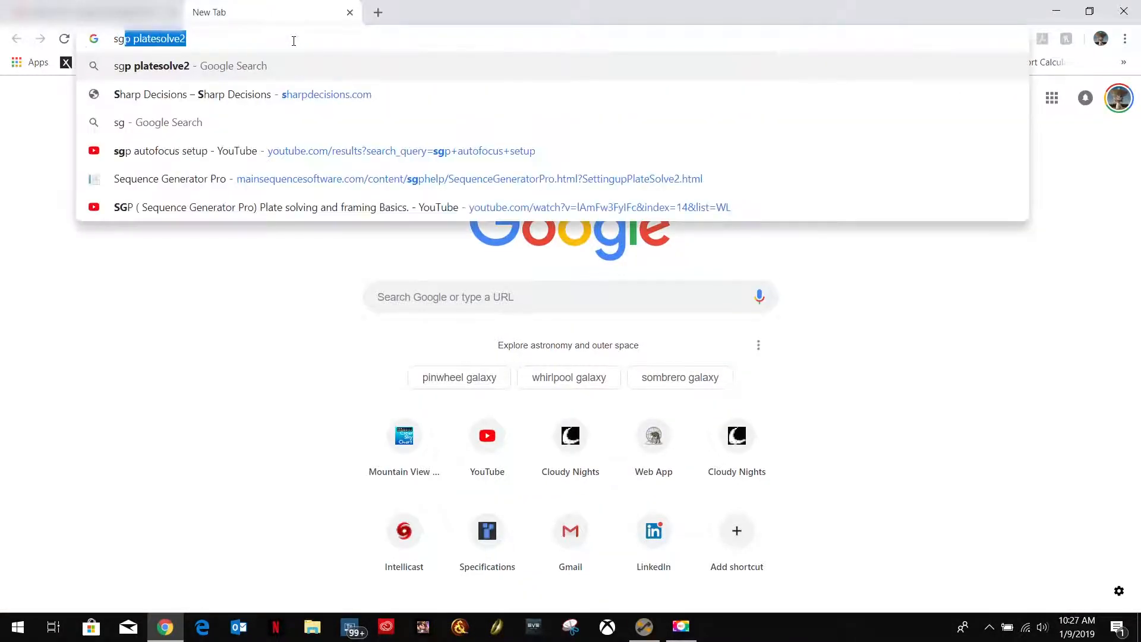
text(p plat)
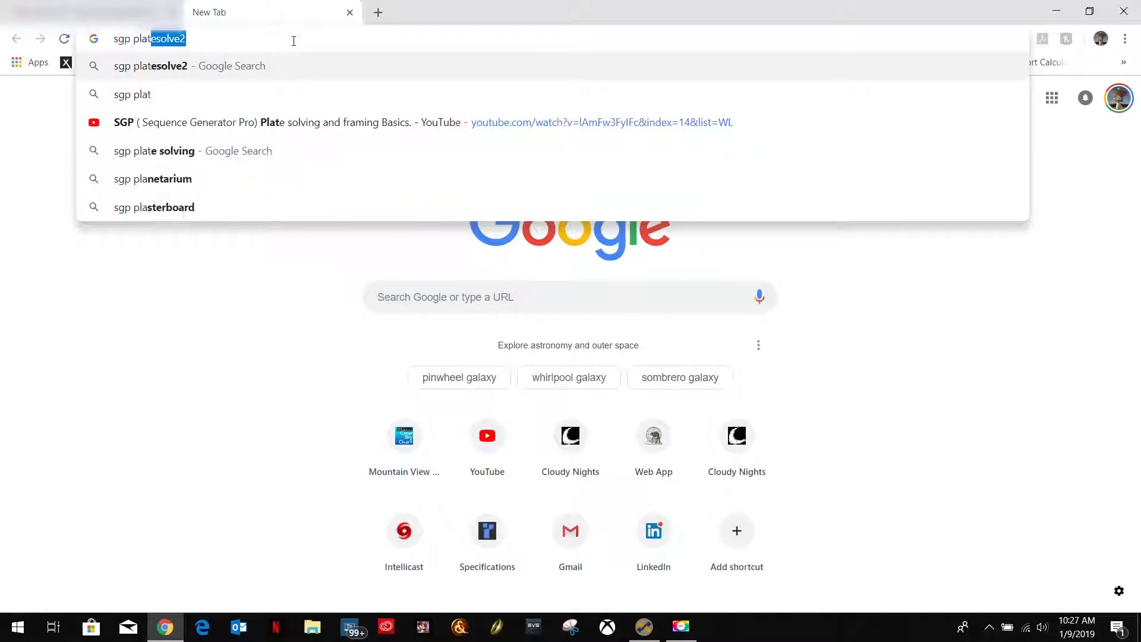
text(esolve)
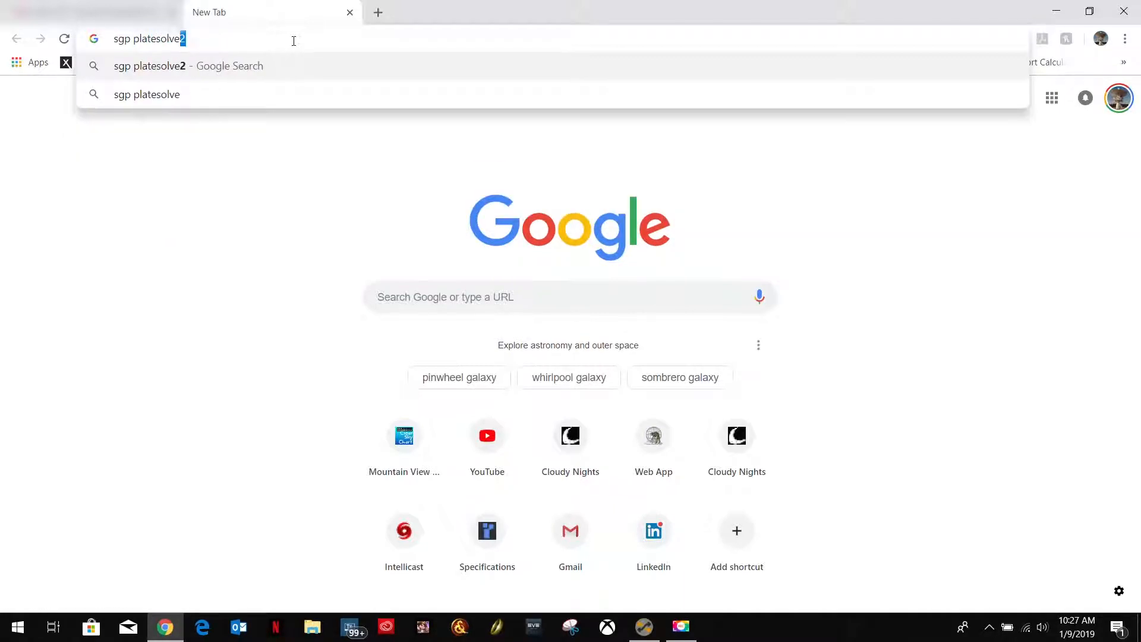
text(2)
key(Return)
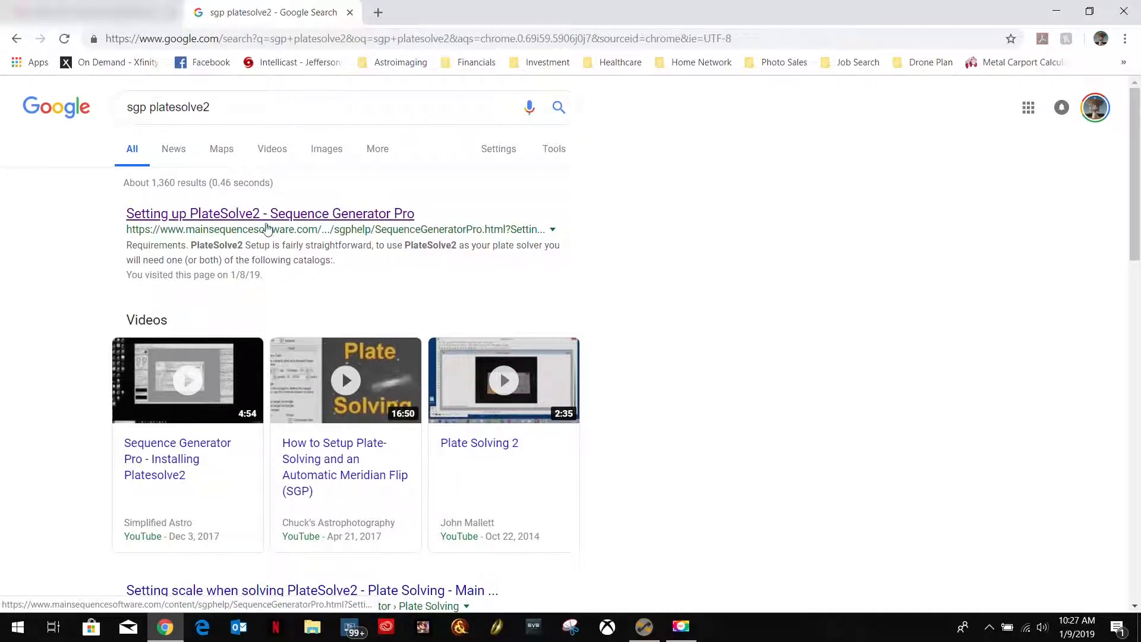
click(200, 215)
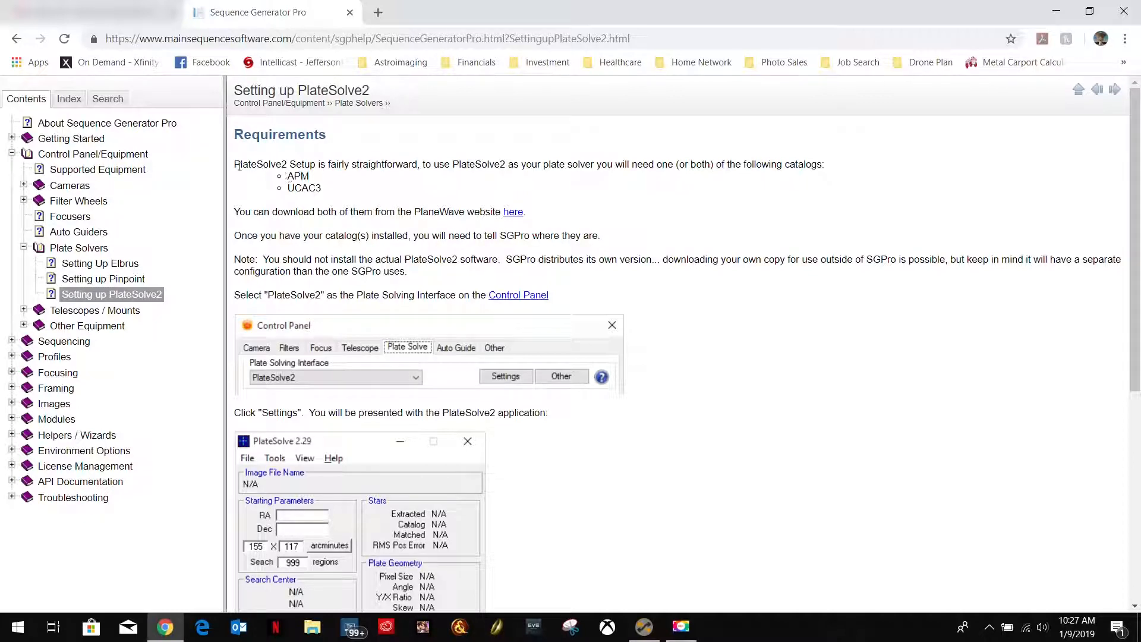
Read which star catalogs PlateSolve2 requires and open the linked PlaneWave download page.
drag(236, 164, 425, 163)
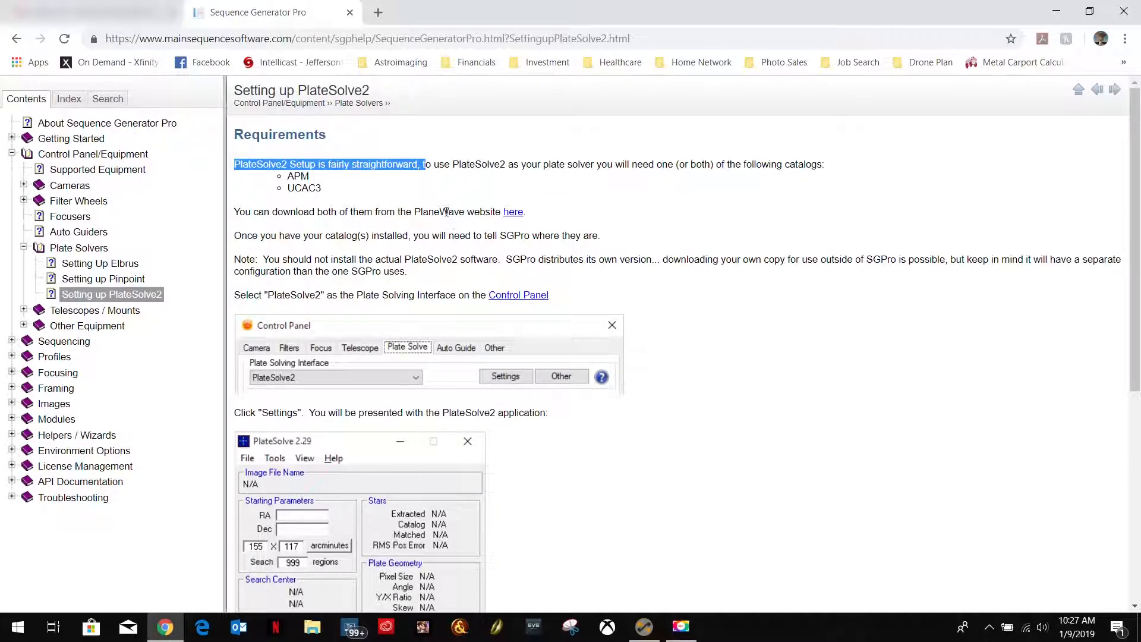
drag(289, 176, 334, 192)
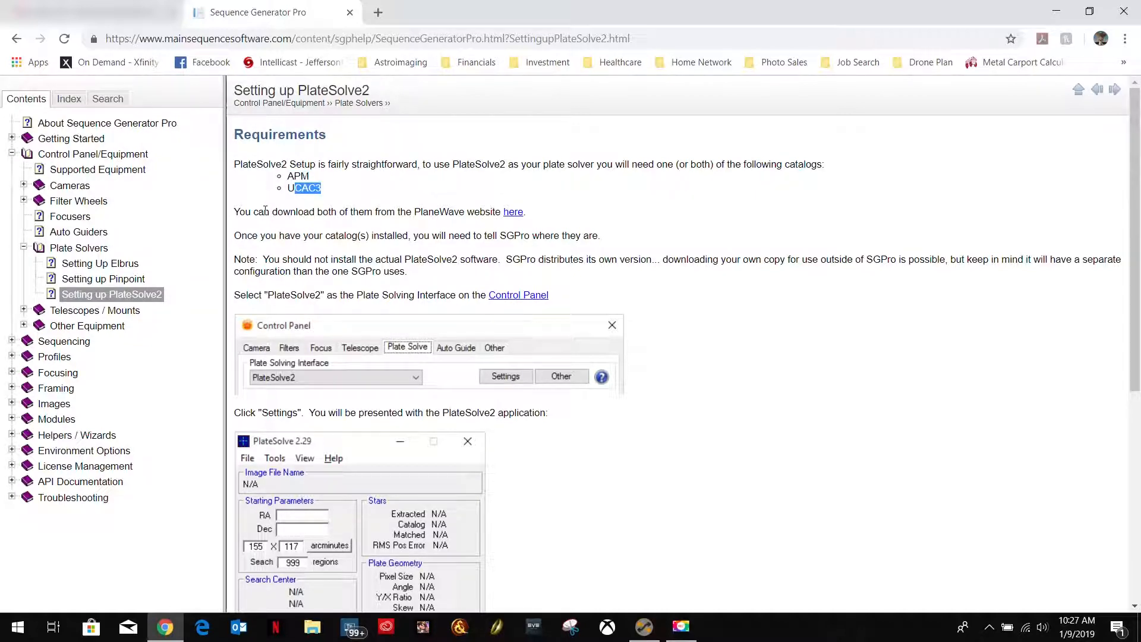
click(514, 213)
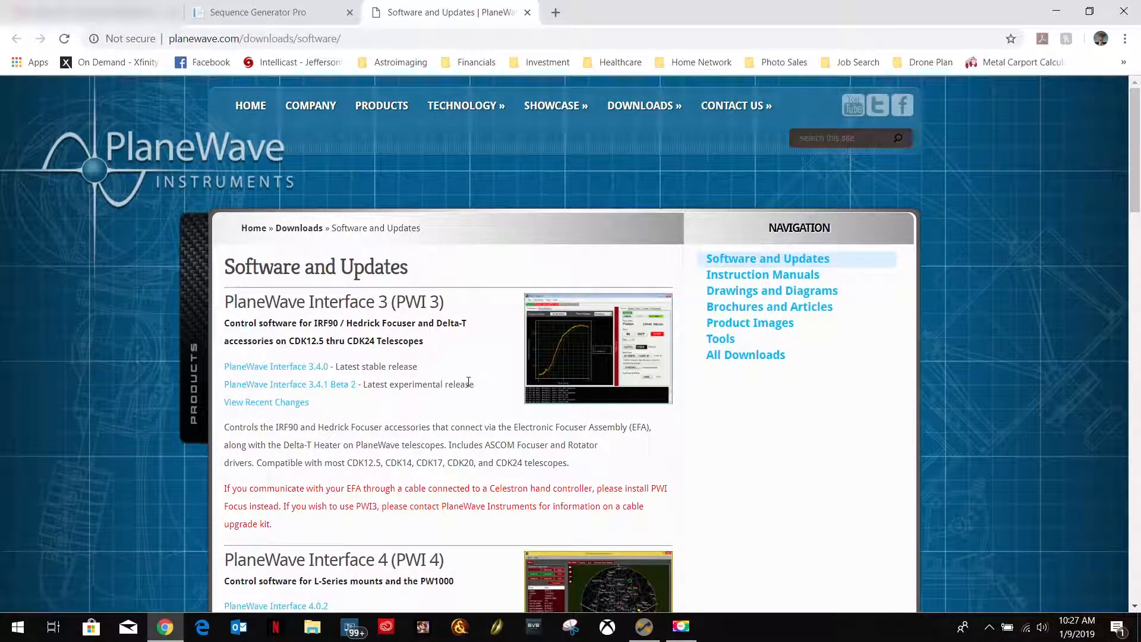
Find the PlateSolve 2 section with the APM and UCAC3 catalog downloads on the PlaneWave page and read its description.
scroll(469, 382, down, 3)
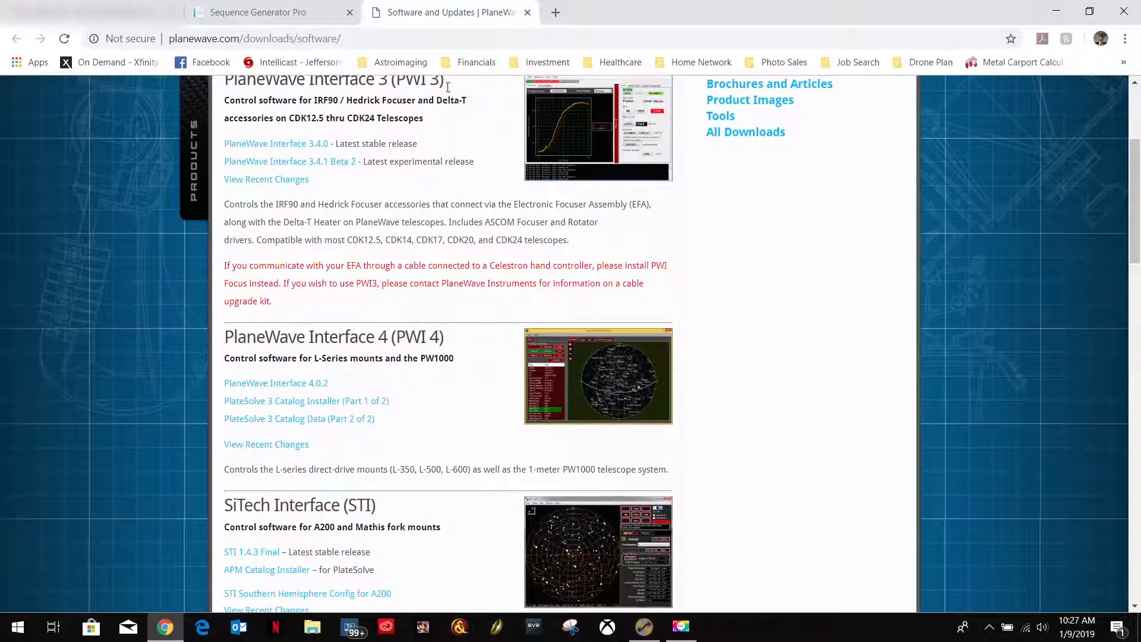
scroll(423, 387, down, 3)
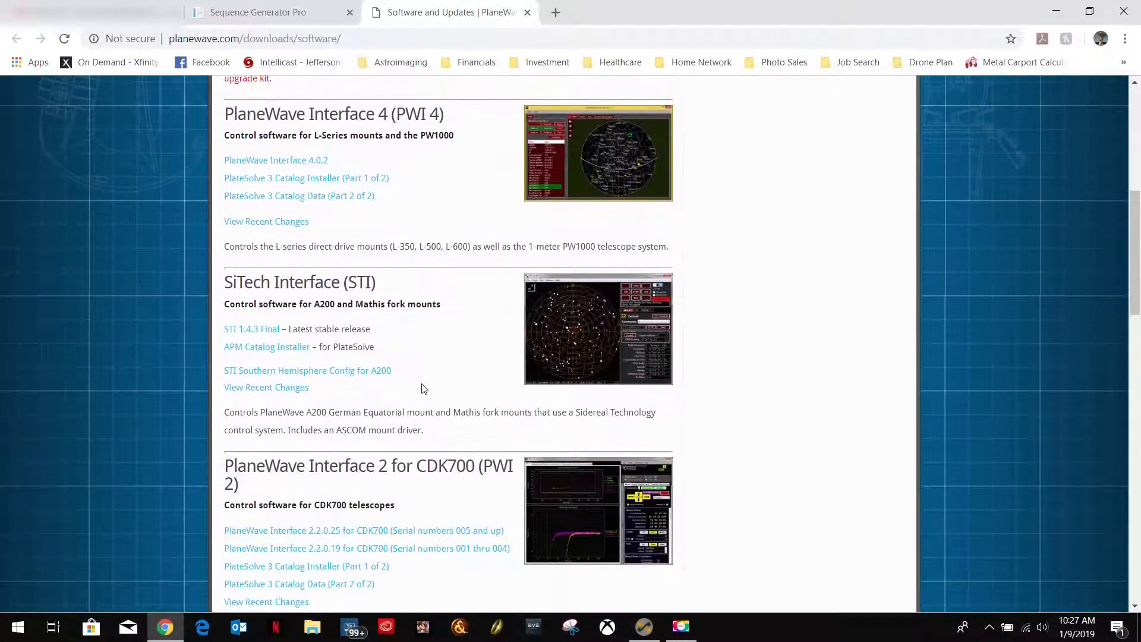
click(256, 13)
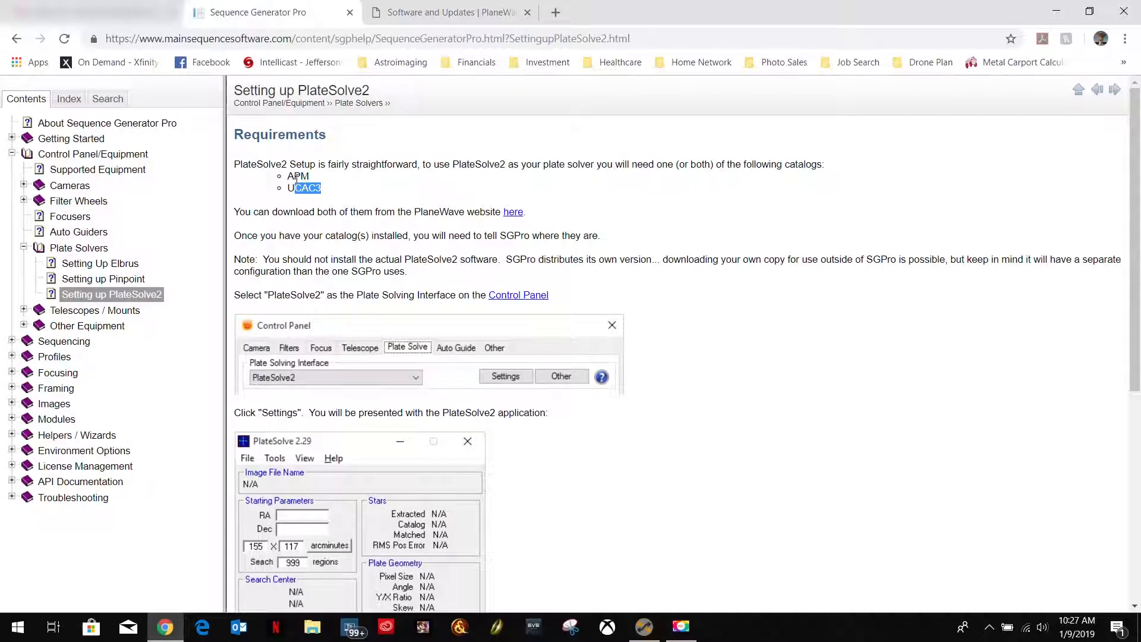
click(449, 13)
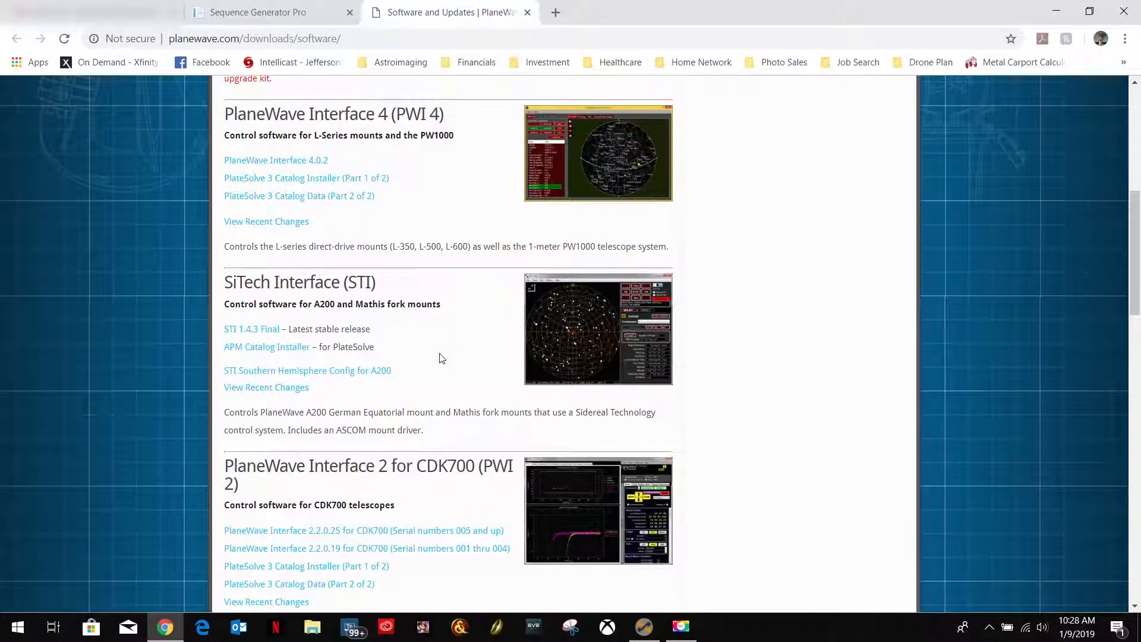
scroll(424, 404, down, 1)
scroll(424, 404, down, 10)
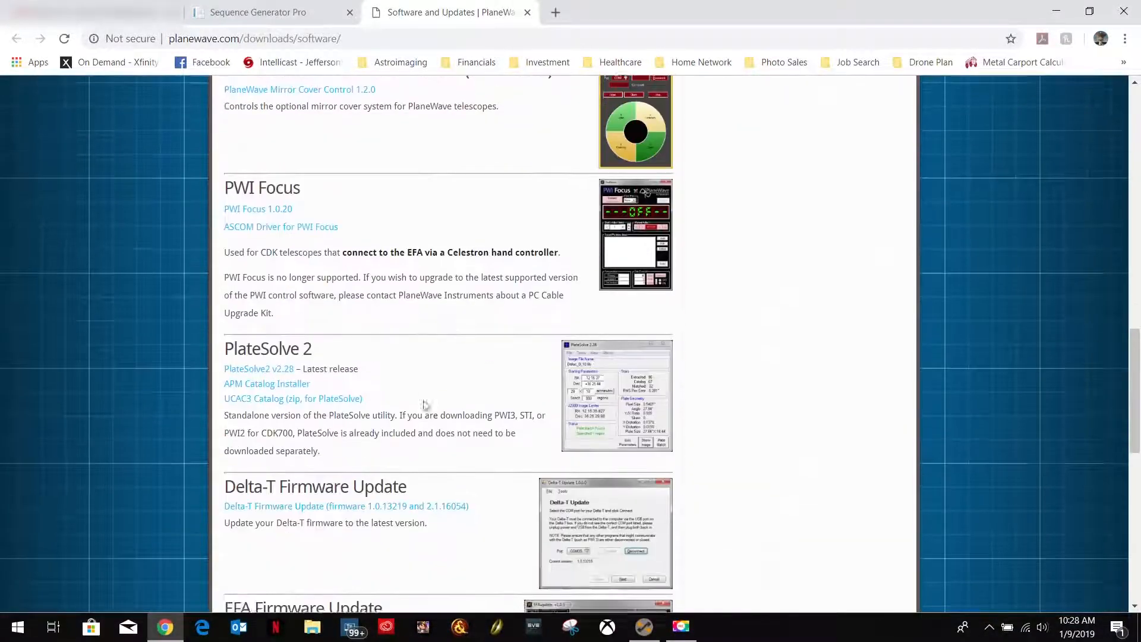
scroll(425, 403, down, 3)
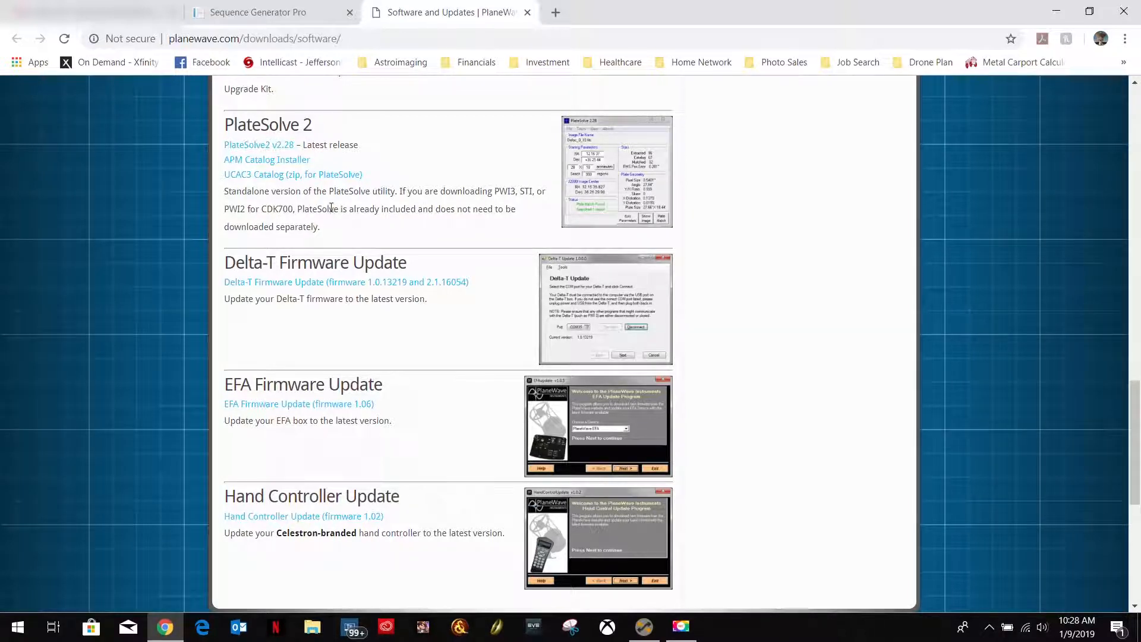
drag(298, 207, 539, 191)
drag(250, 208, 322, 209)
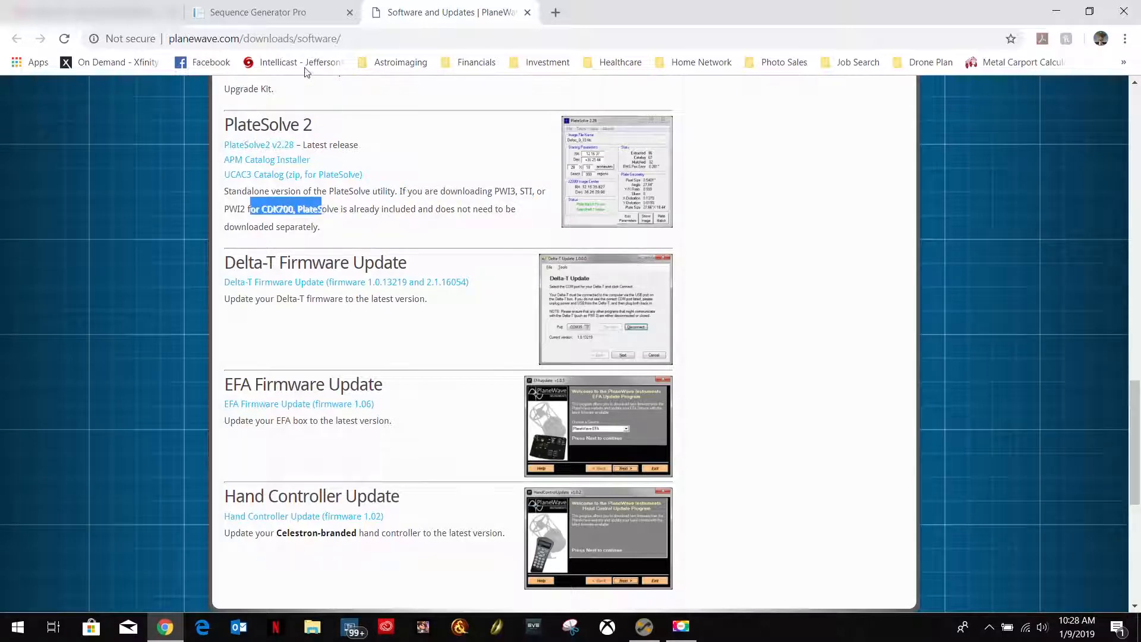
Read the help page's catalog requirement and note about installing PlateSolve2, comparing them with the PlateSolve 2 downloads on the PlaneWave page.
click(271, 13)
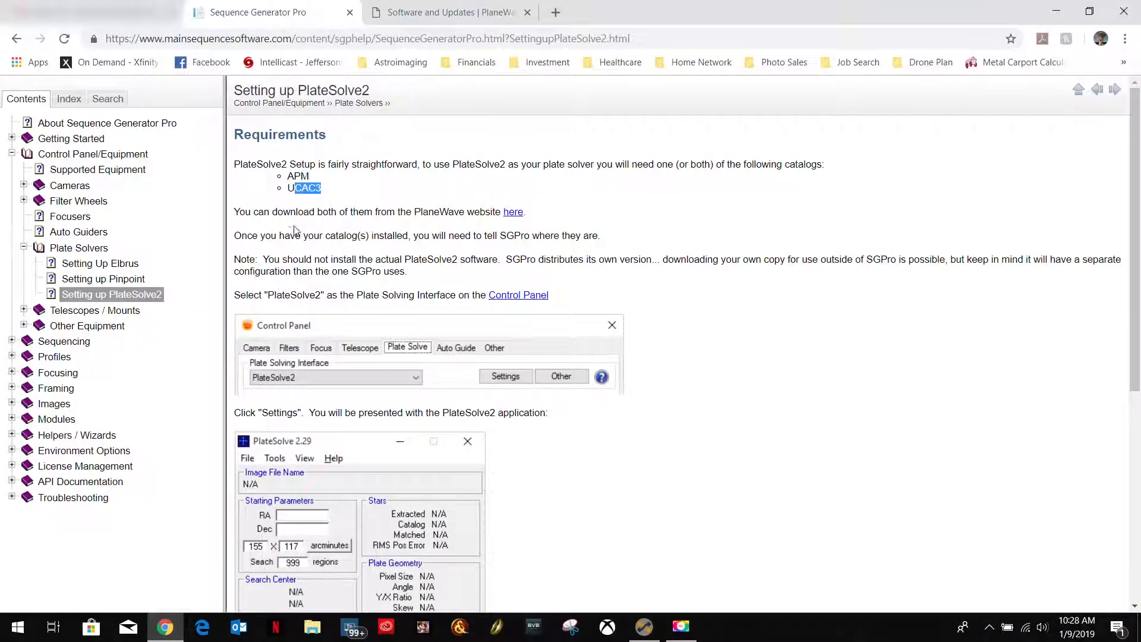
drag(425, 165, 799, 165)
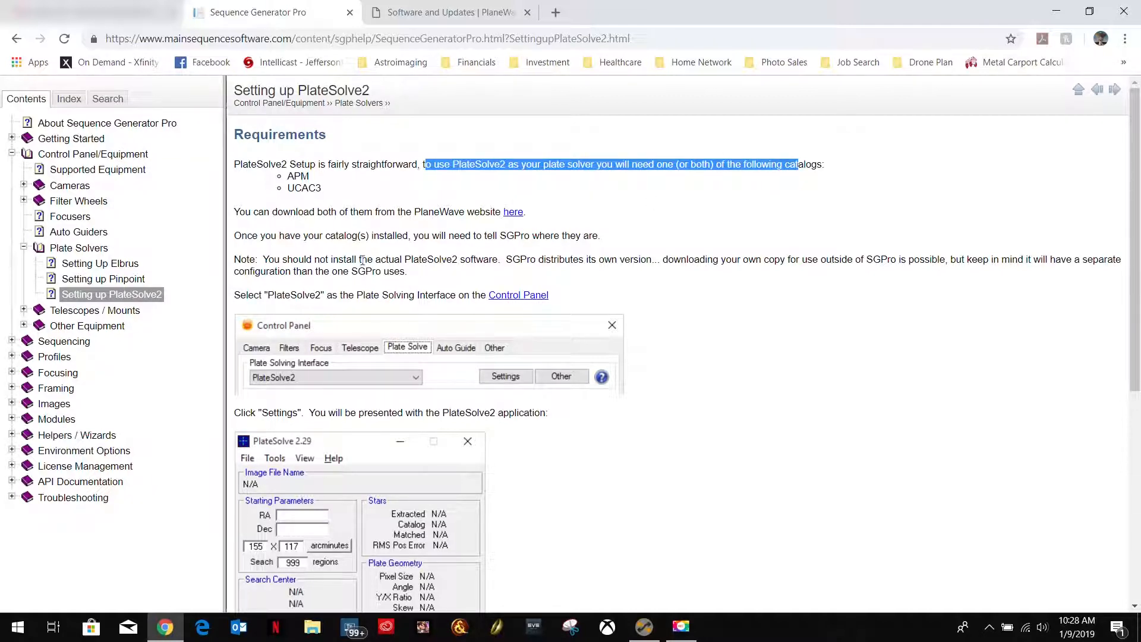
drag(269, 259, 487, 257)
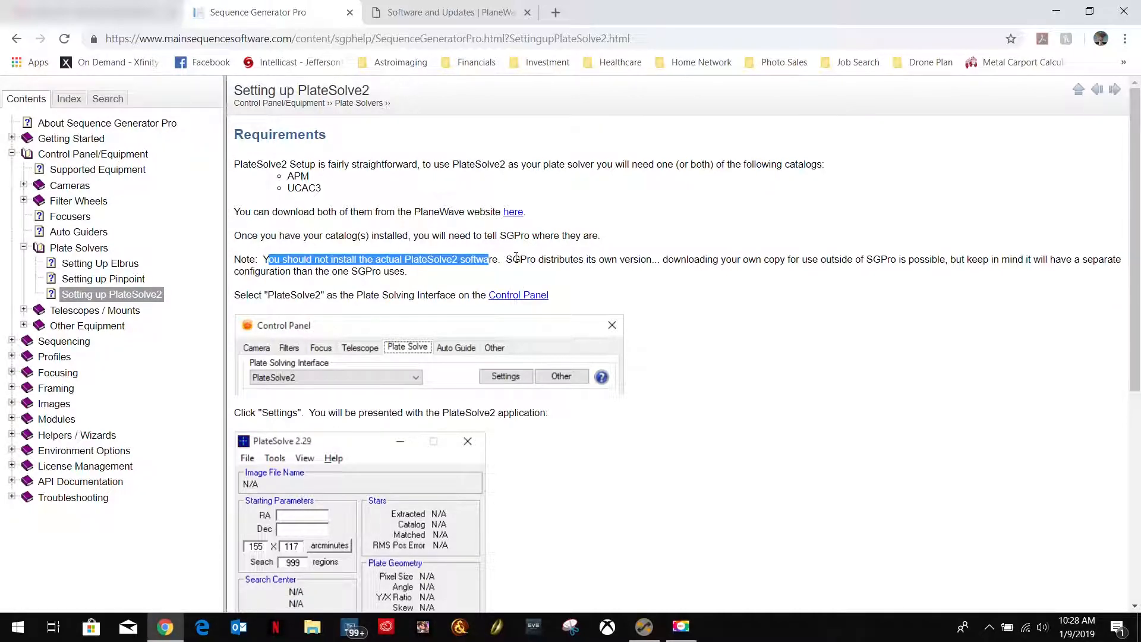
drag(514, 259, 609, 260)
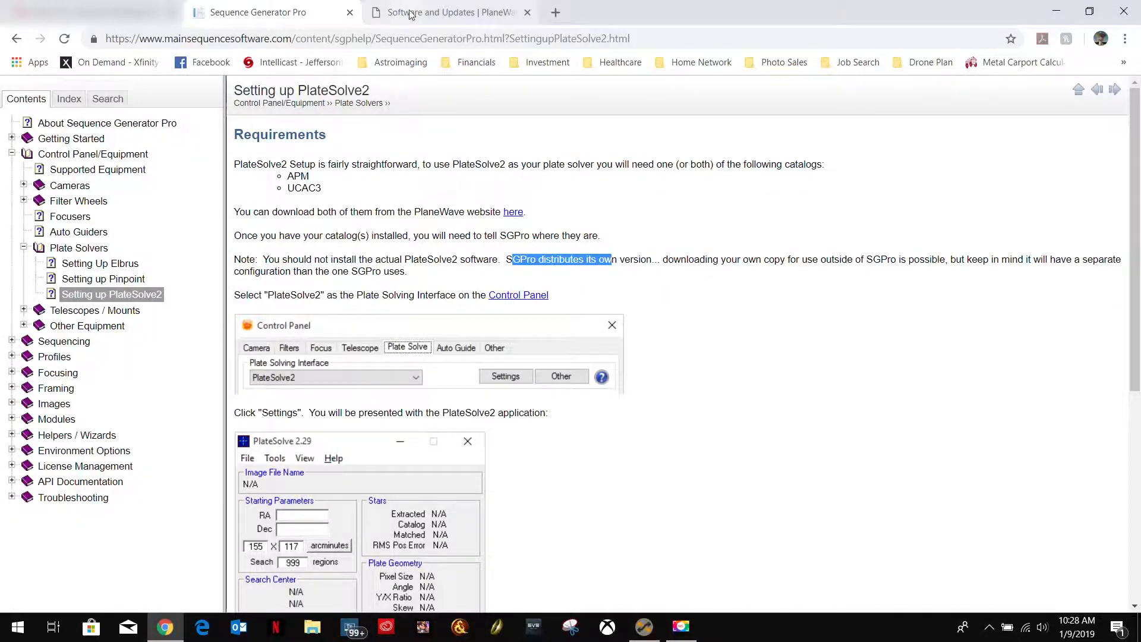
click(411, 13)
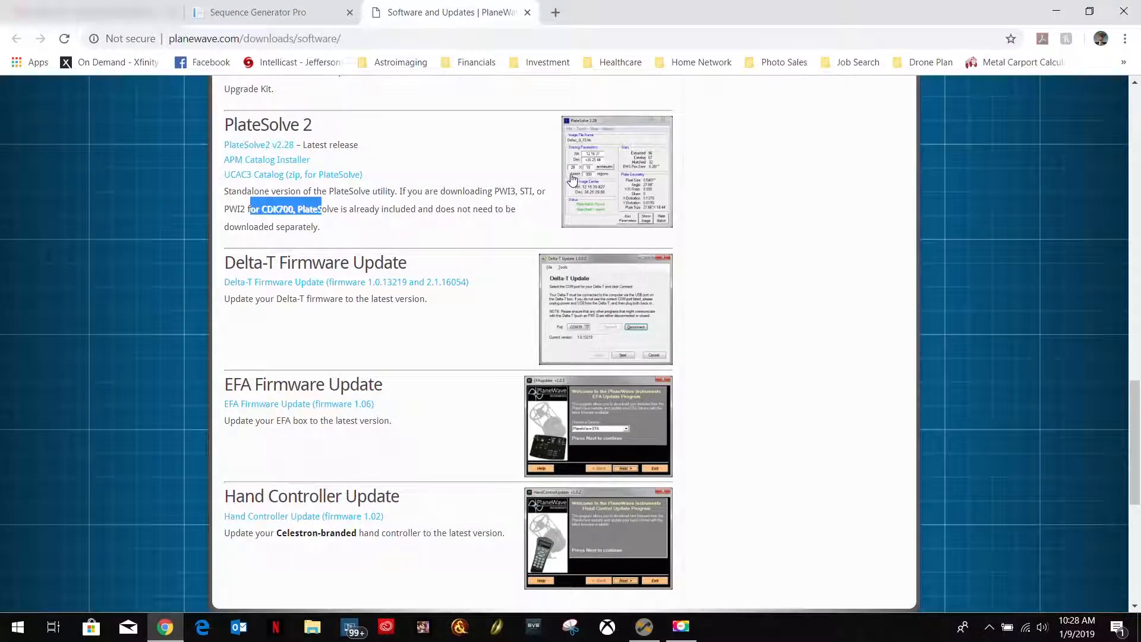
click(304, 13)
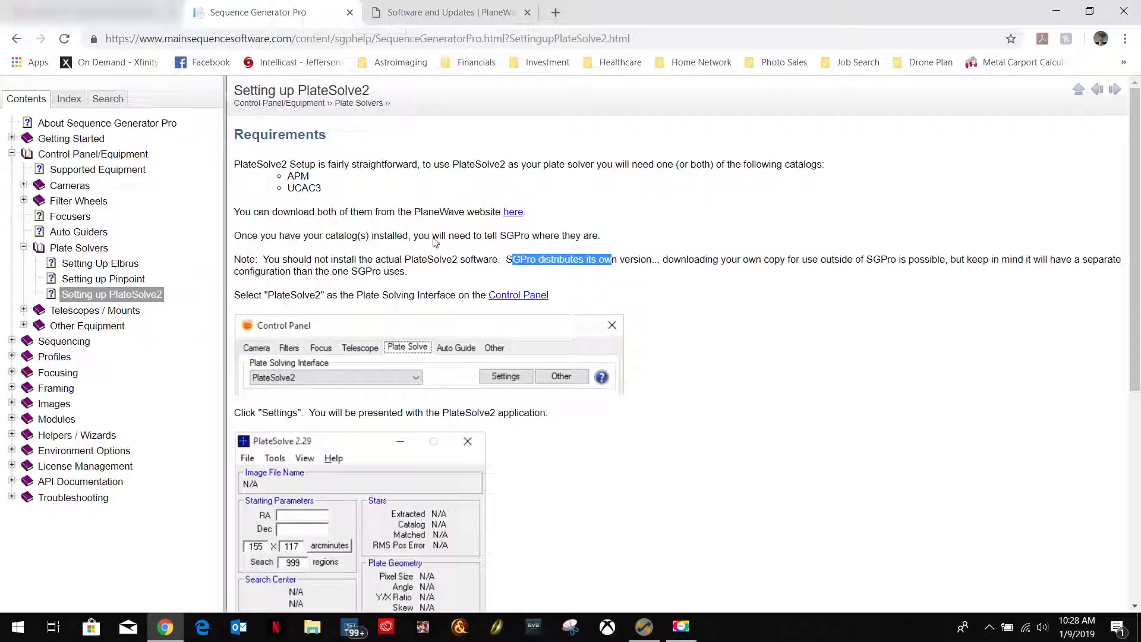
click(427, 13)
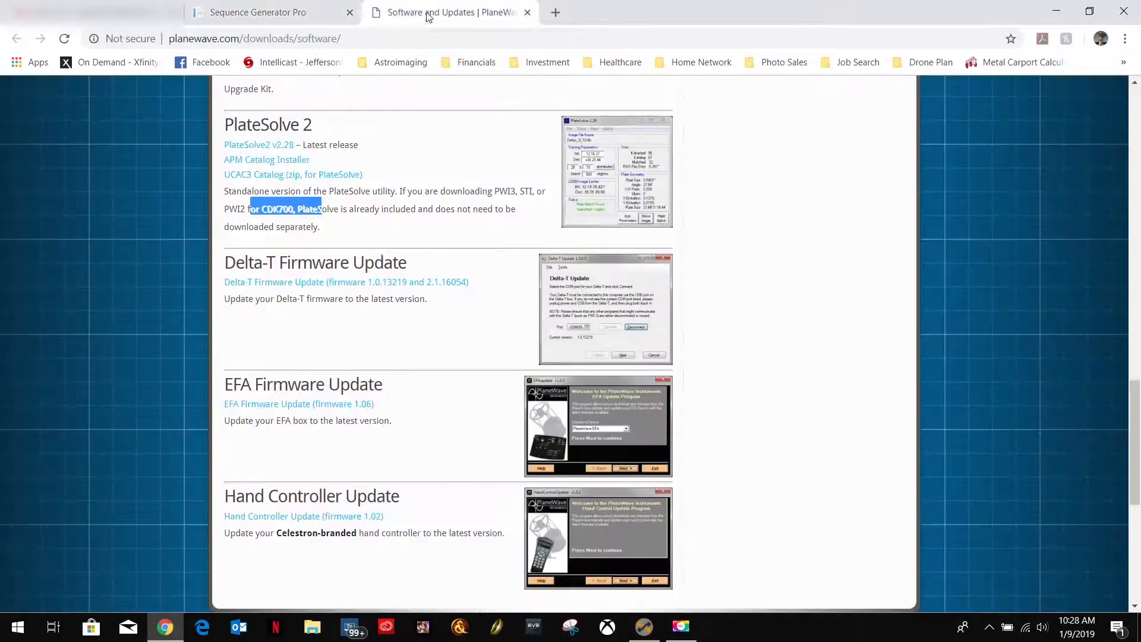
Open PlaneWave's All Downloads page, which offers the APM Catalog Installer and the UCAC3 Catalog.
scroll(368, 356, down, 5)
scroll(368, 355, up, 15)
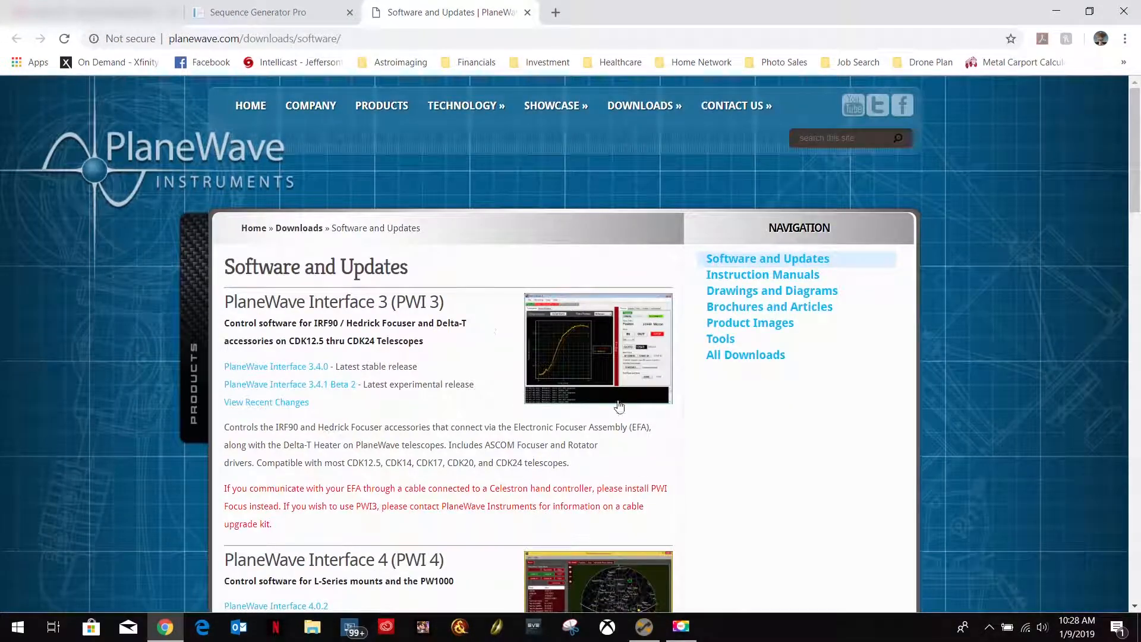
click(751, 357)
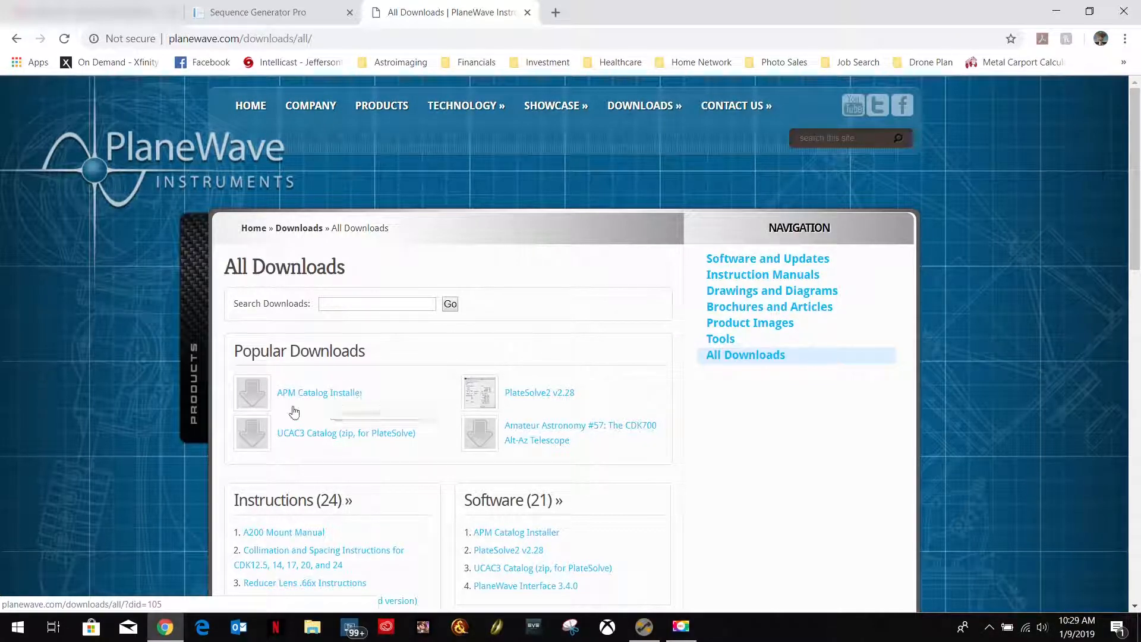
In File Explorer, open the PlateSolverCats folder on DataDrive (E:).
click(315, 630)
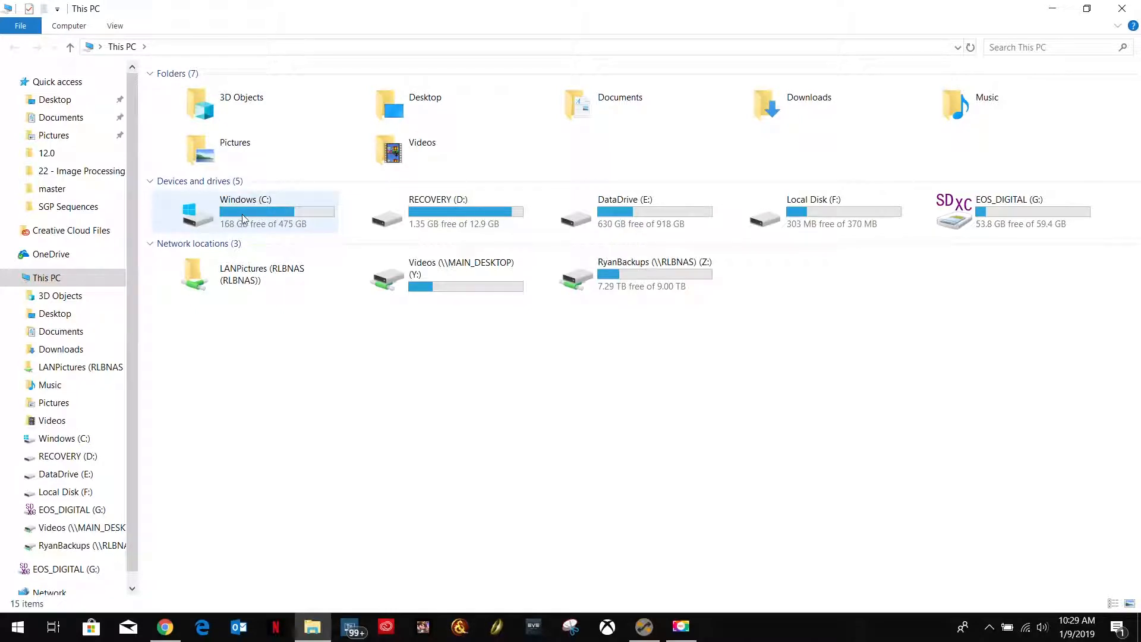
click(232, 230)
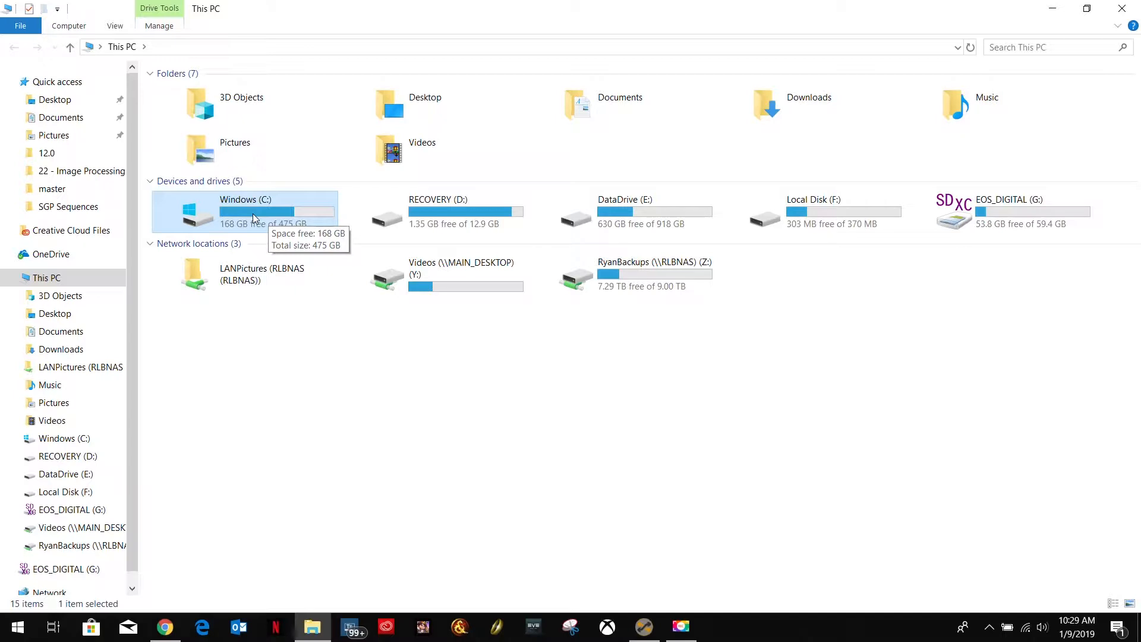
click(659, 219)
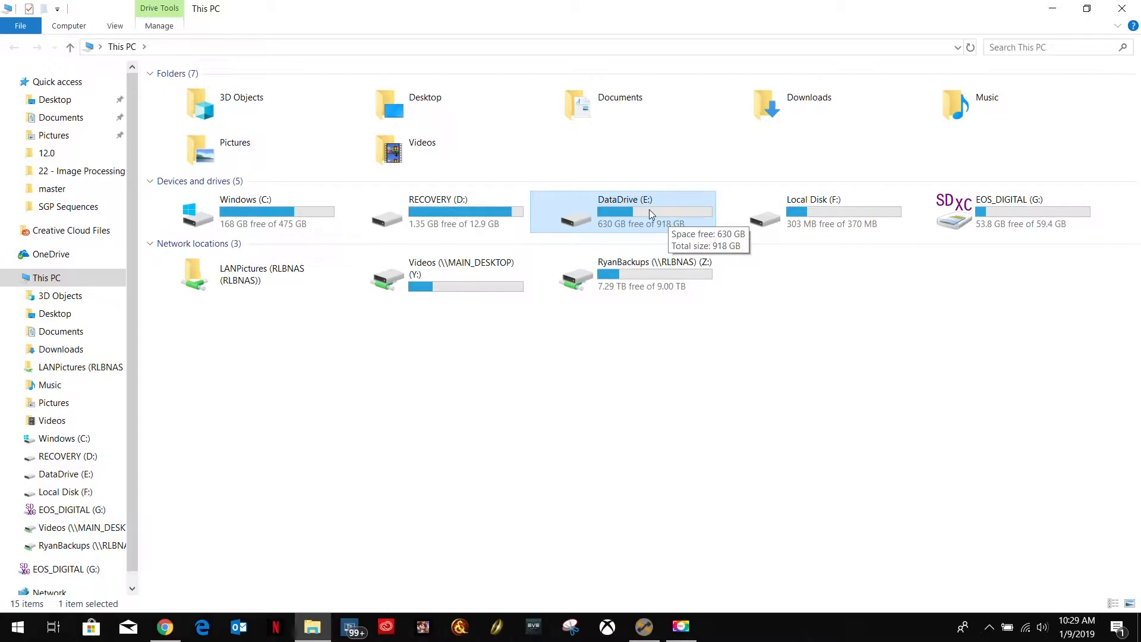
double_click(652, 214)
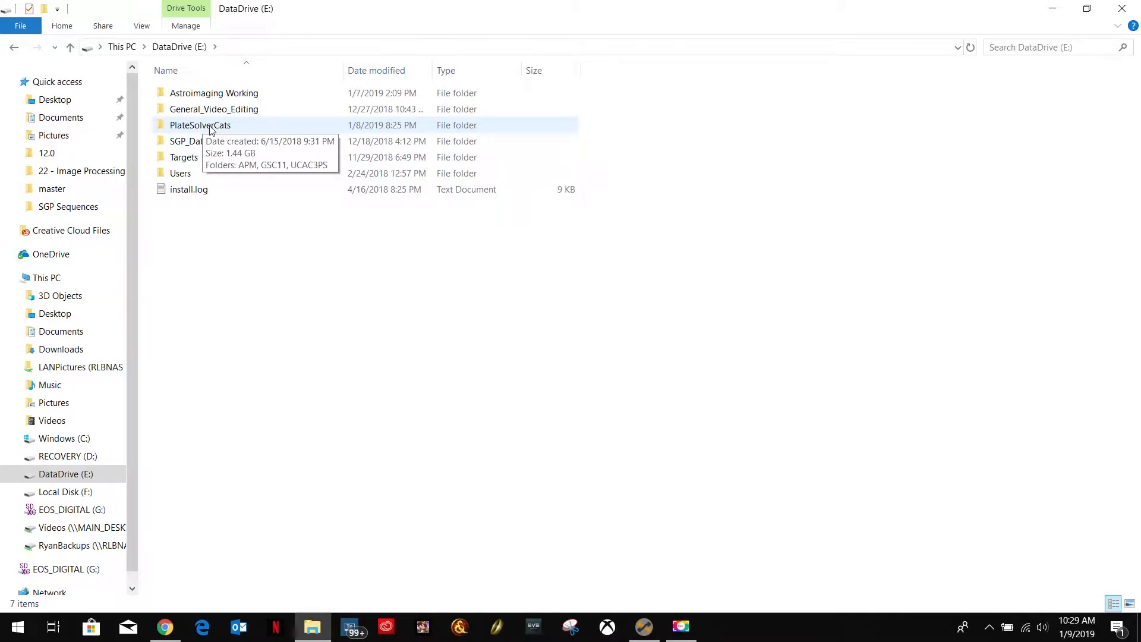
double_click(213, 127)
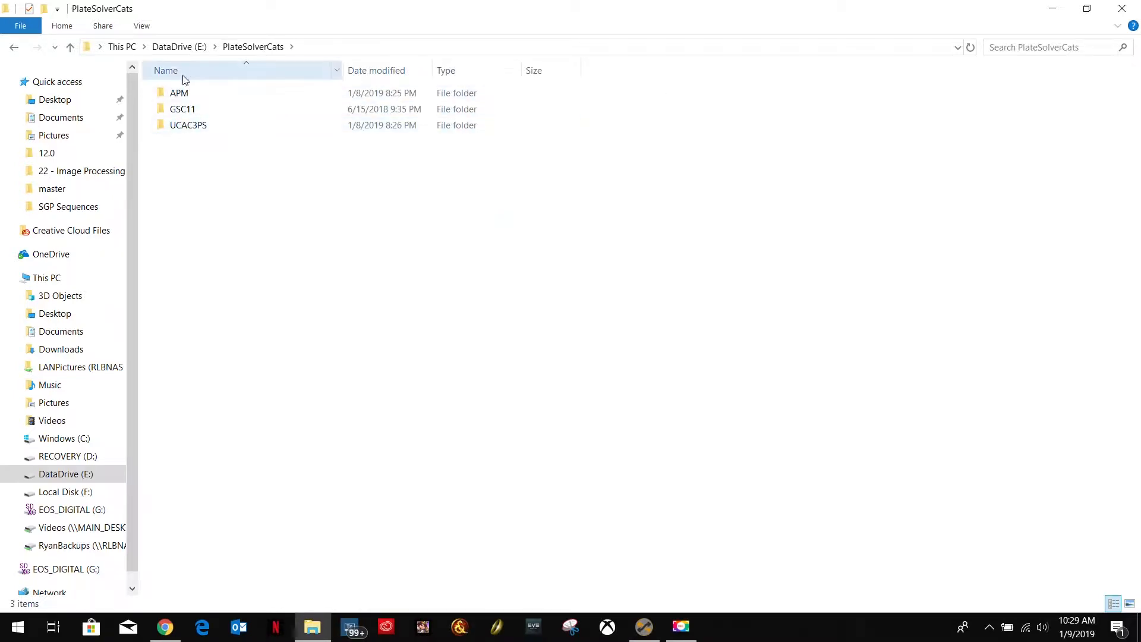
Examine the contents of the UCAC3PS and APM catalog folders, and close File Explorer.
click(183, 96)
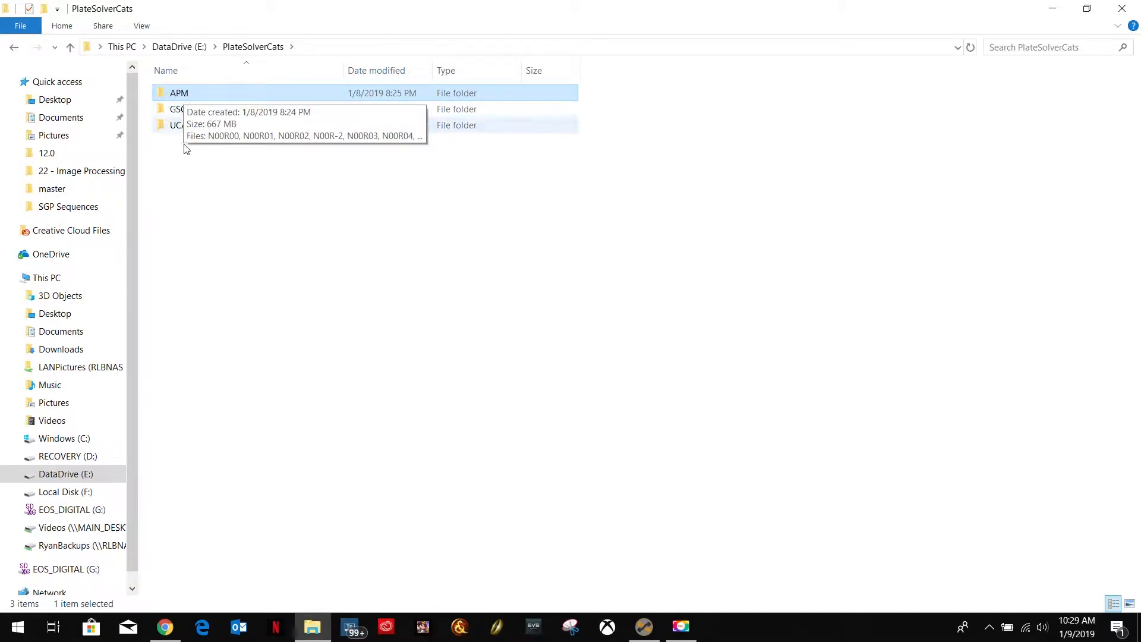
mouse_move(192, 132)
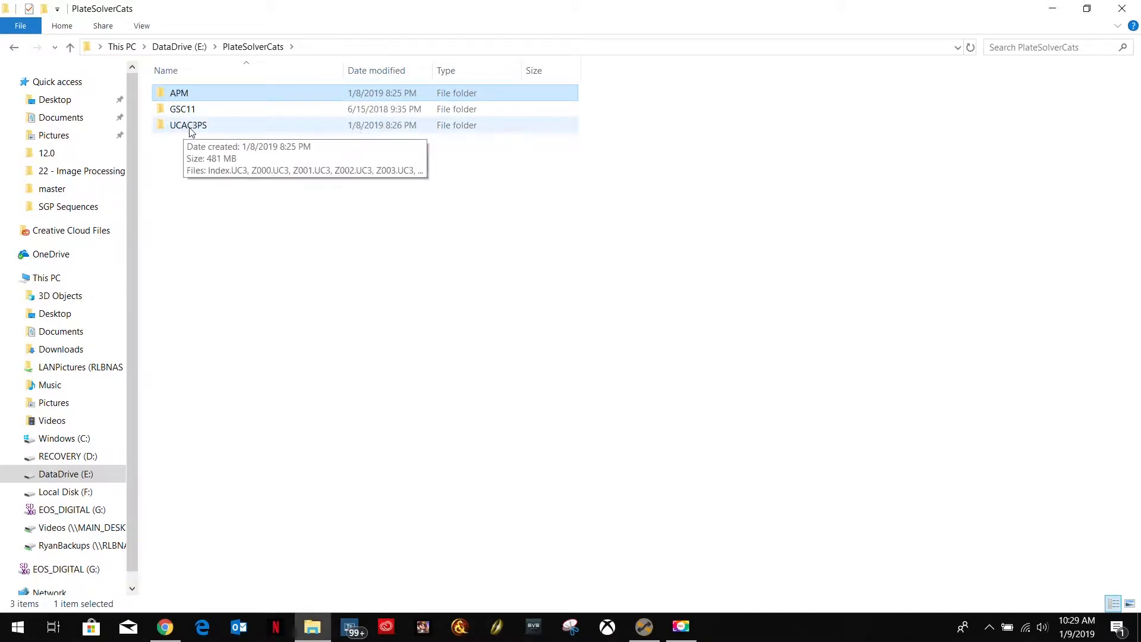
double_click(196, 128)
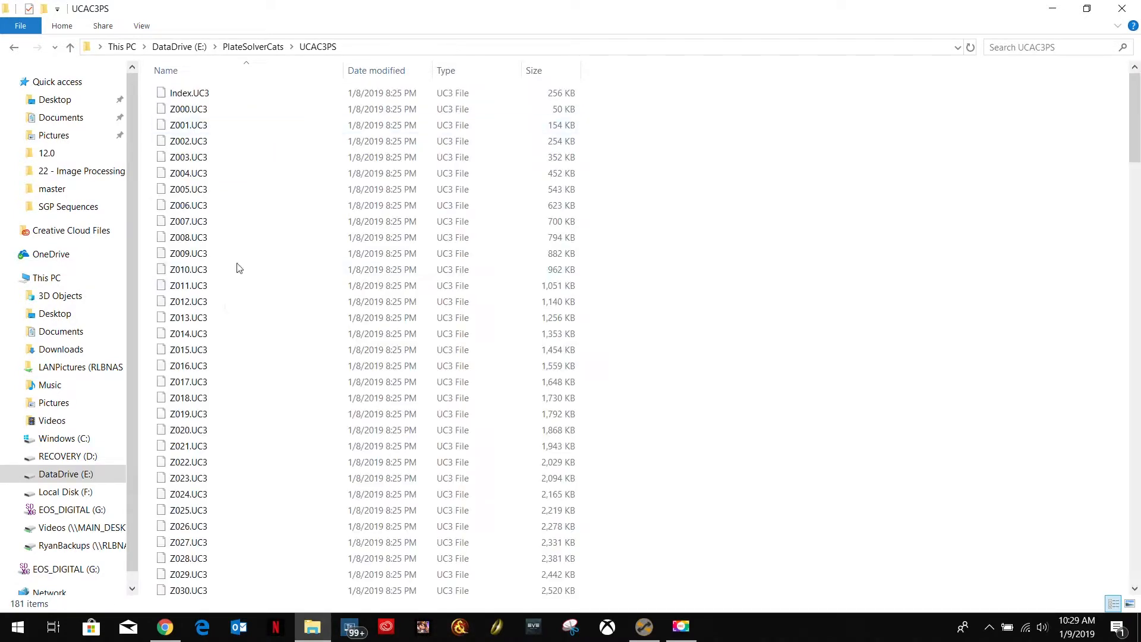
click(14, 48)
double_click(178, 95)
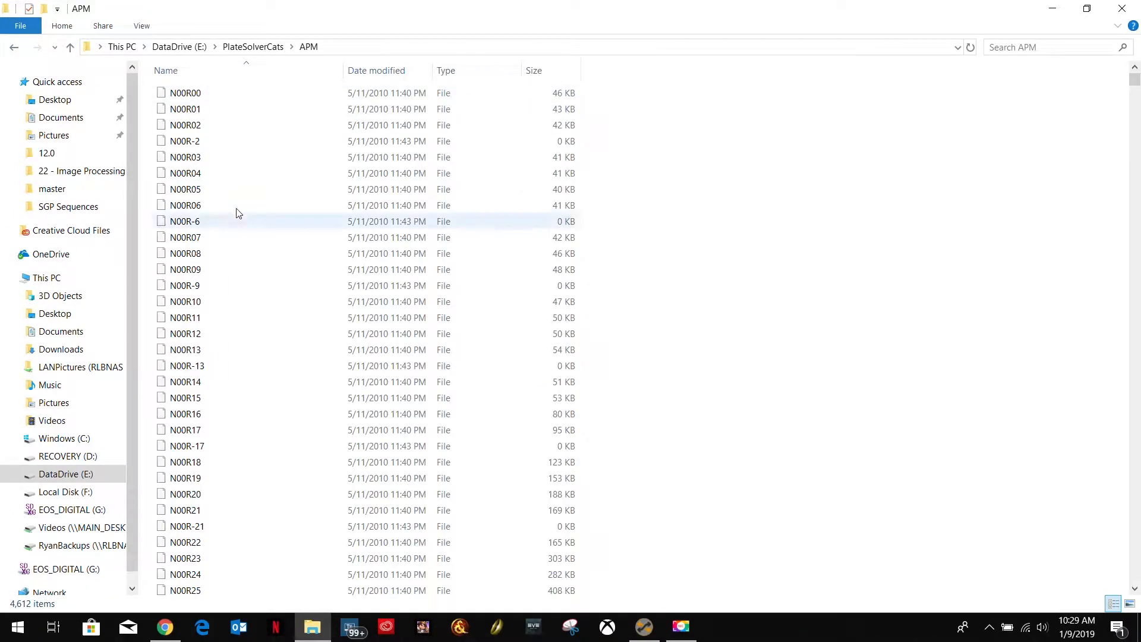
scroll(215, 369, up, 2)
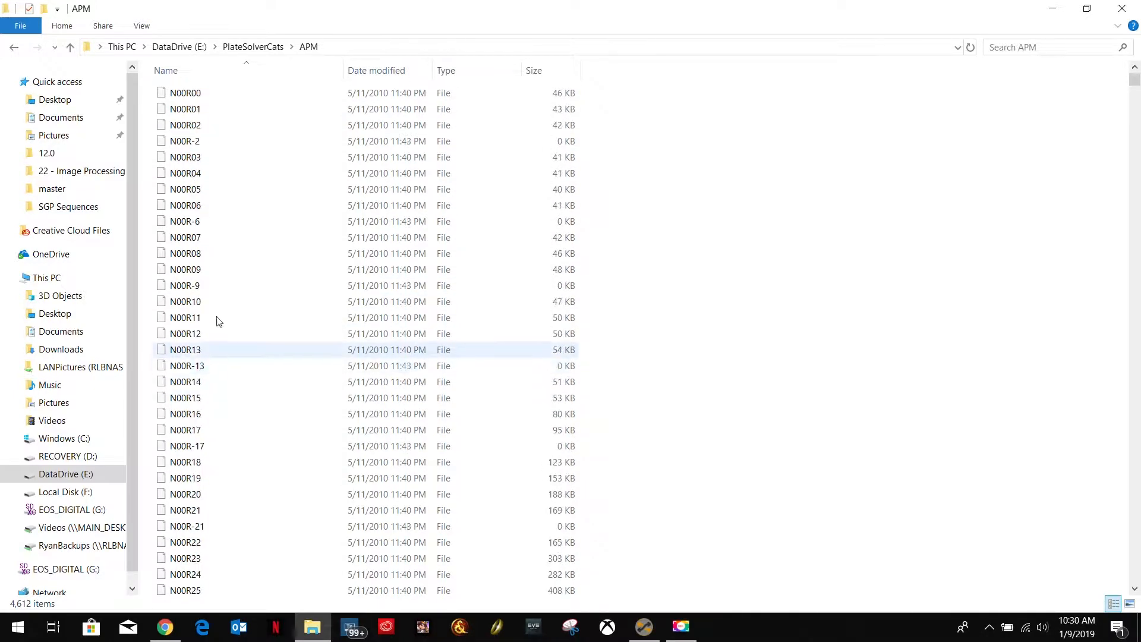
click(10, 47)
click(10, 48)
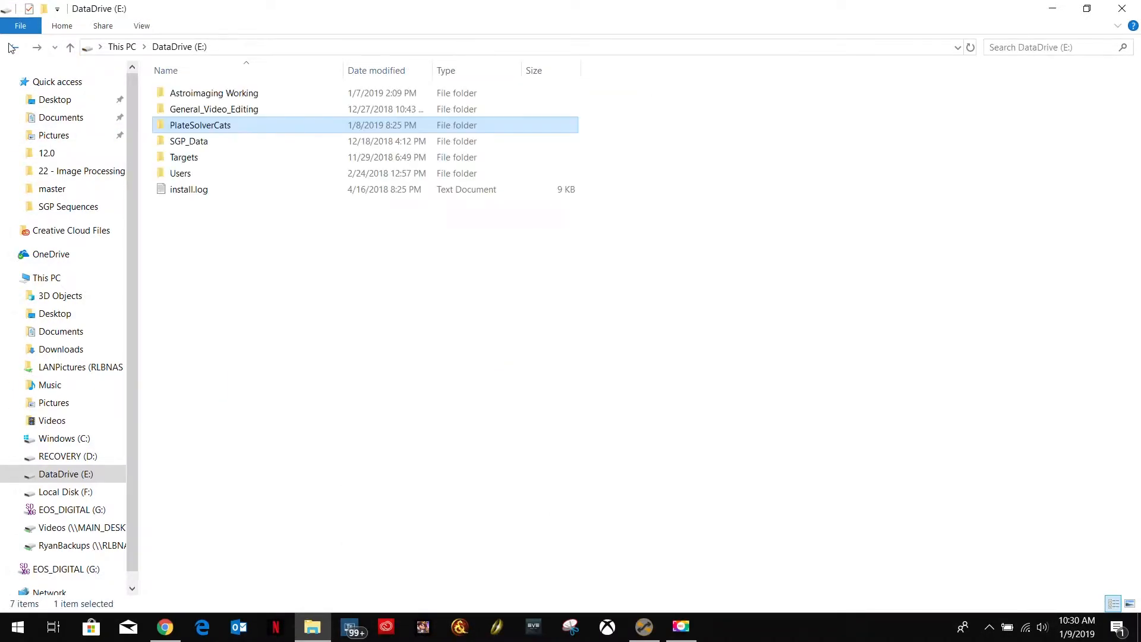
click(1118, 10)
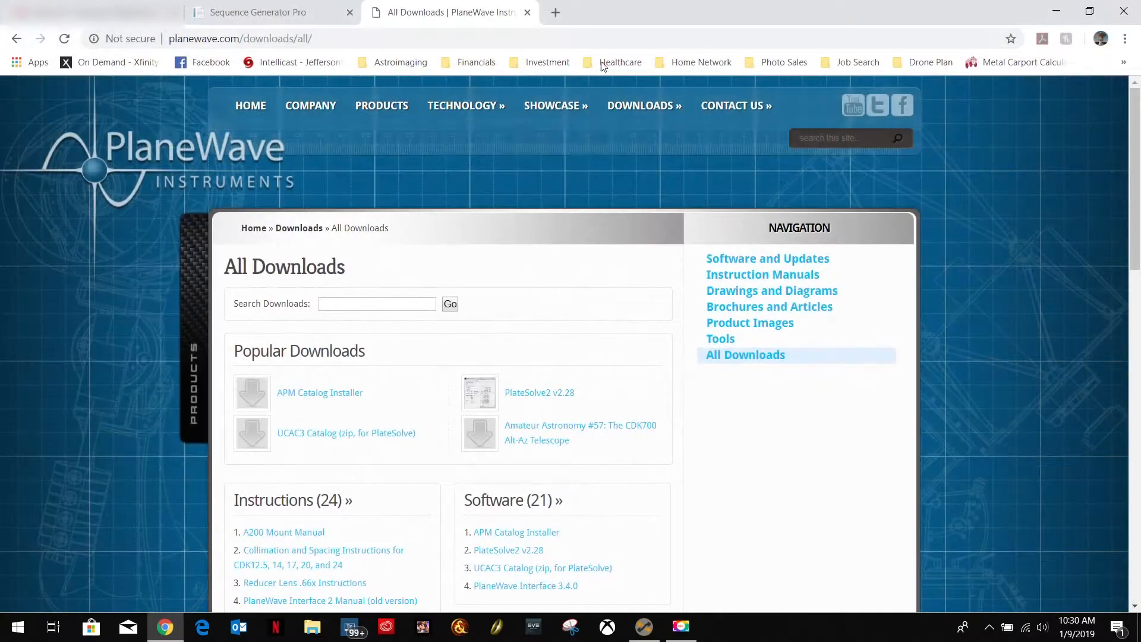
Switch to PlateSolve2 in Sequence Generator Pro, set the Automatic Plate Match (APM) catalog directory to E:\PlateSolverCats\APM, and close PlateSolve2.
click(653, 635)
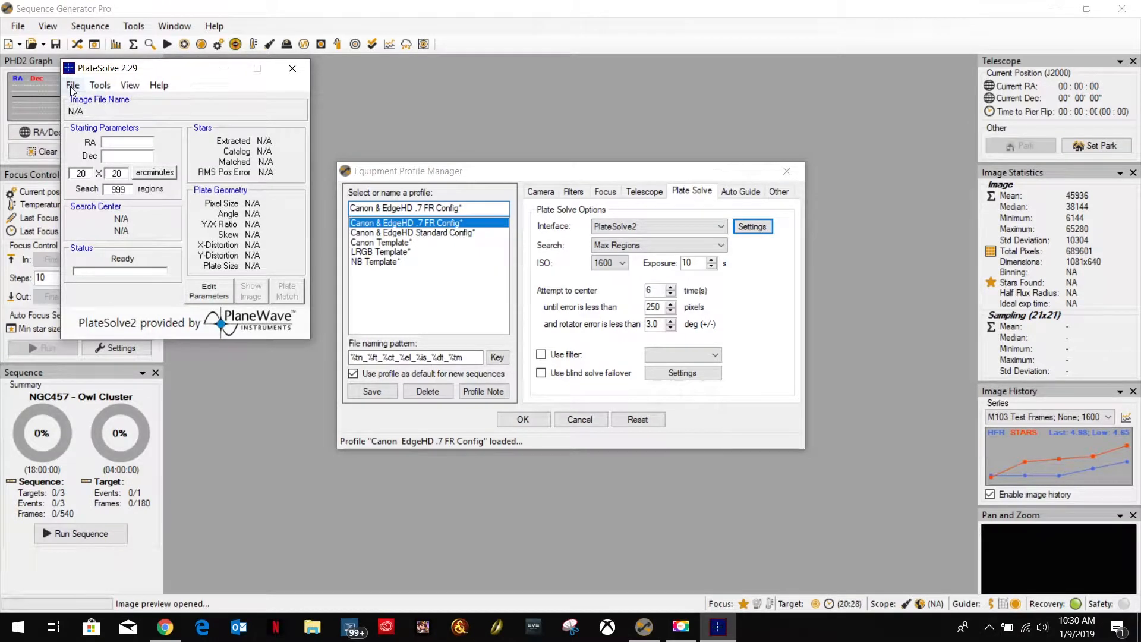
click(72, 86)
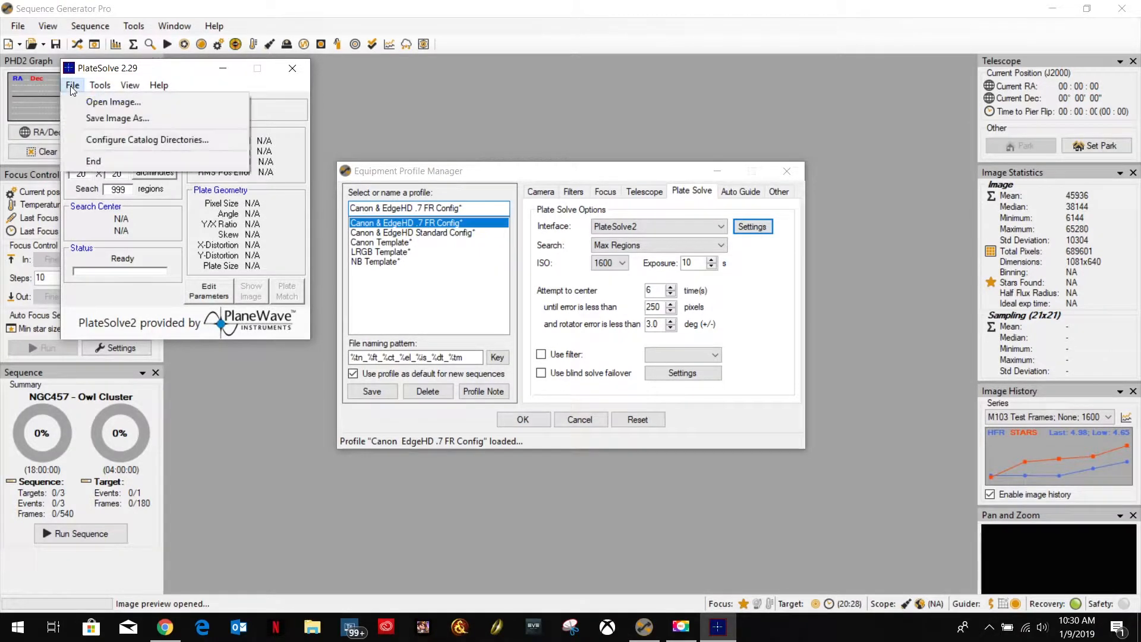
click(164, 139)
click(259, 152)
drag(673, 302, 669, 352)
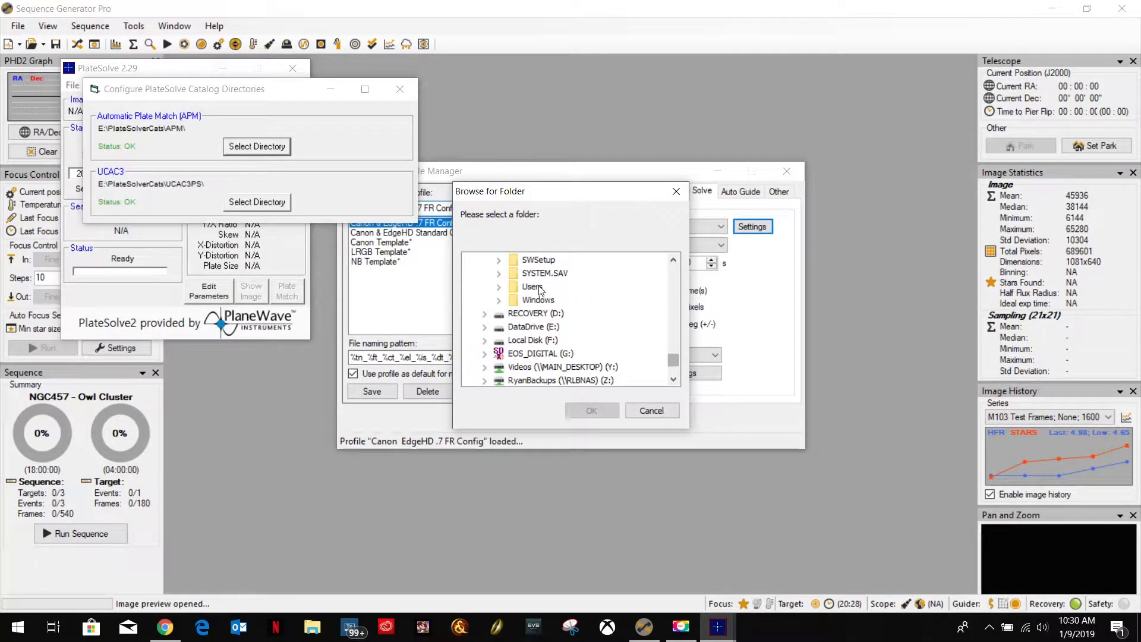
click(486, 328)
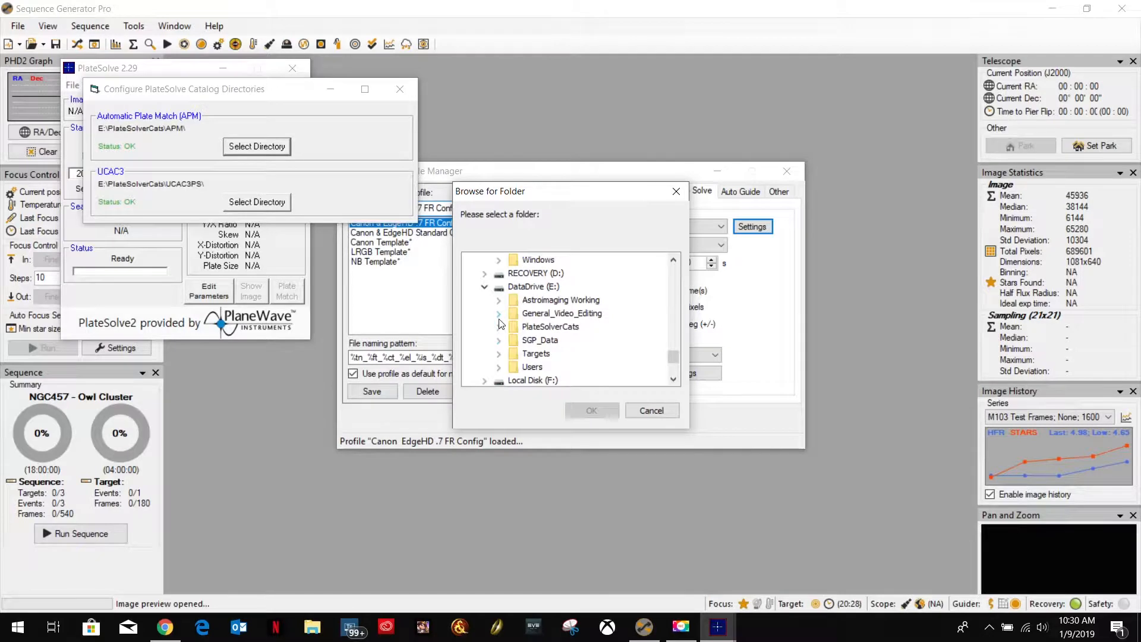
click(499, 327)
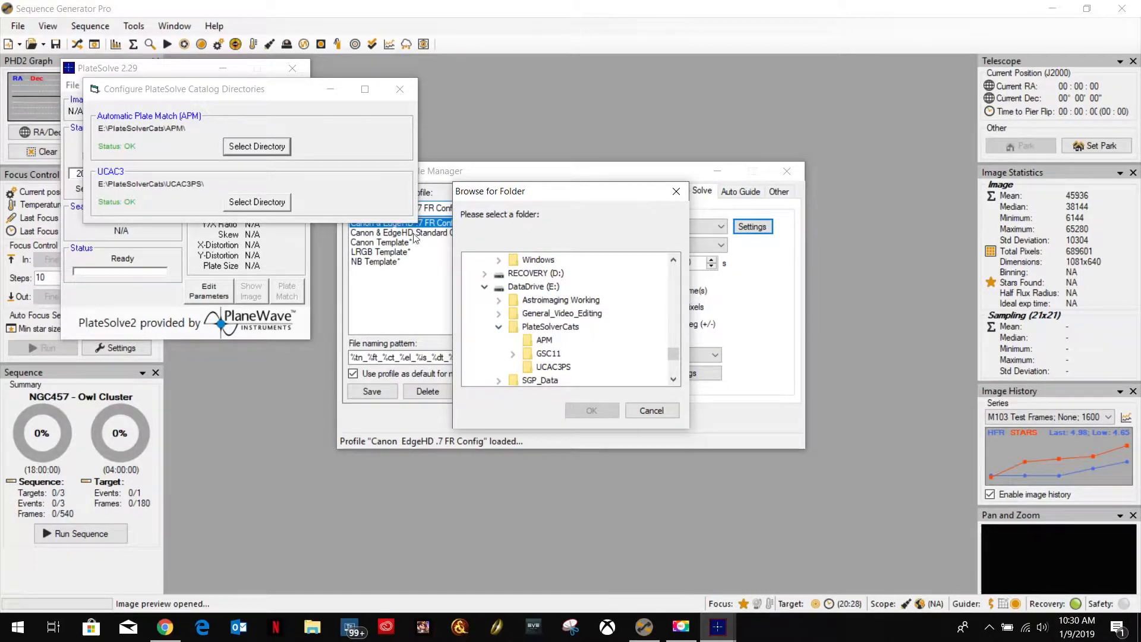
click(544, 341)
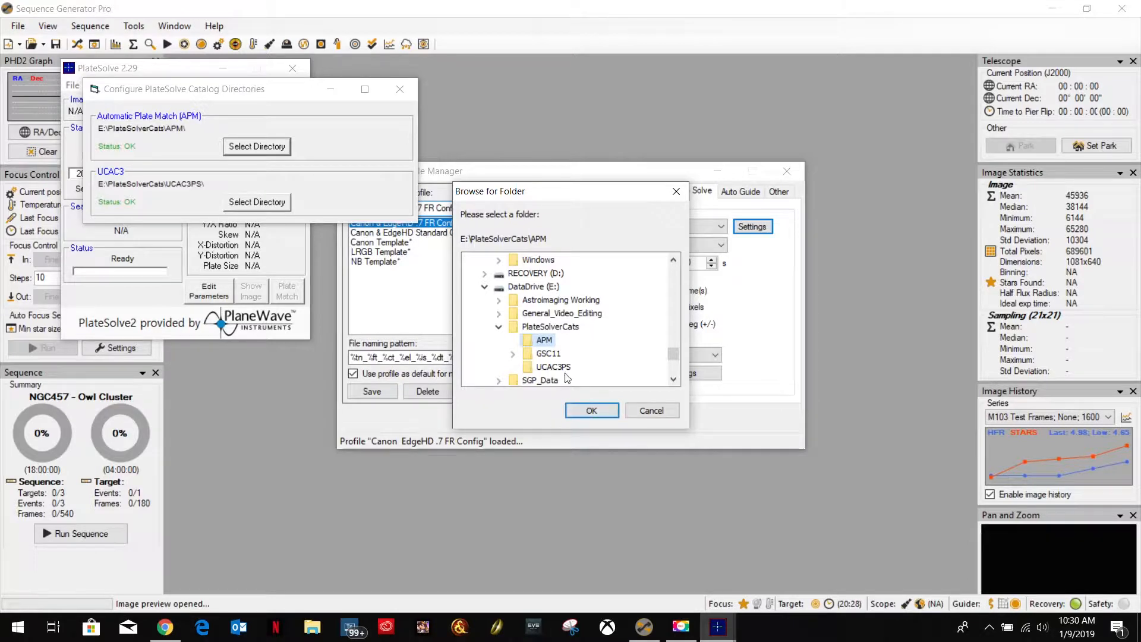
click(575, 410)
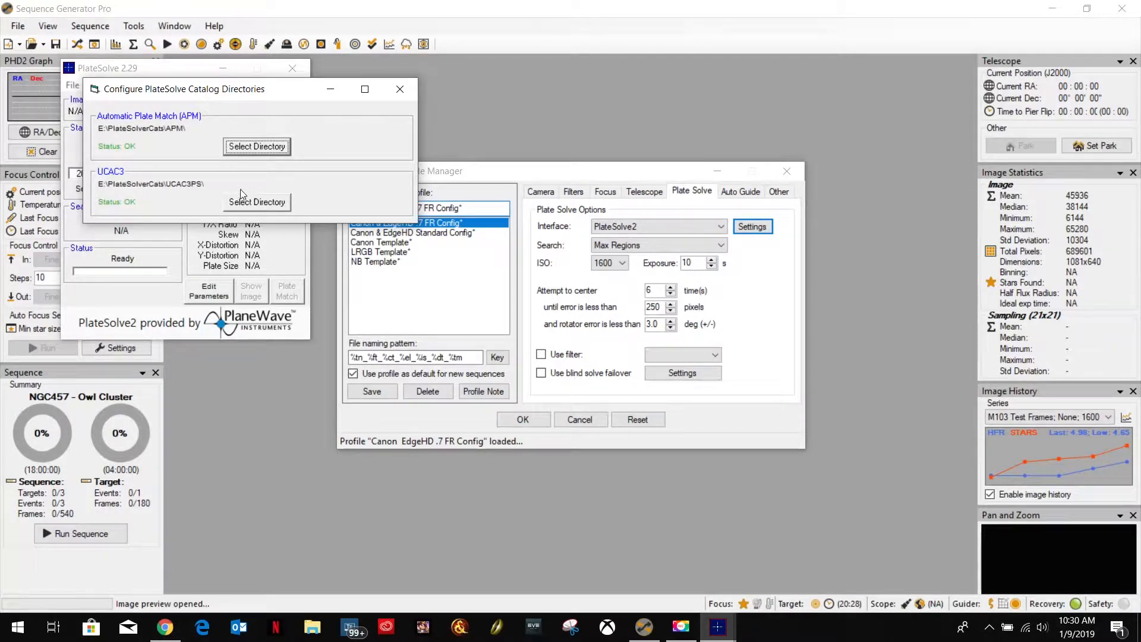
click(398, 92)
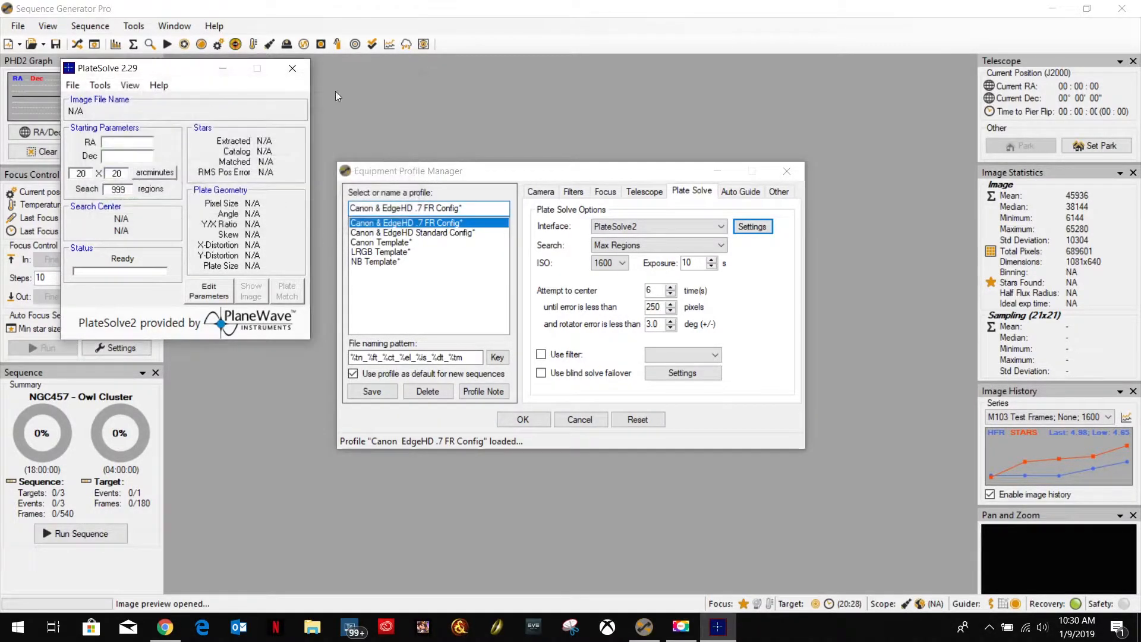
click(293, 69)
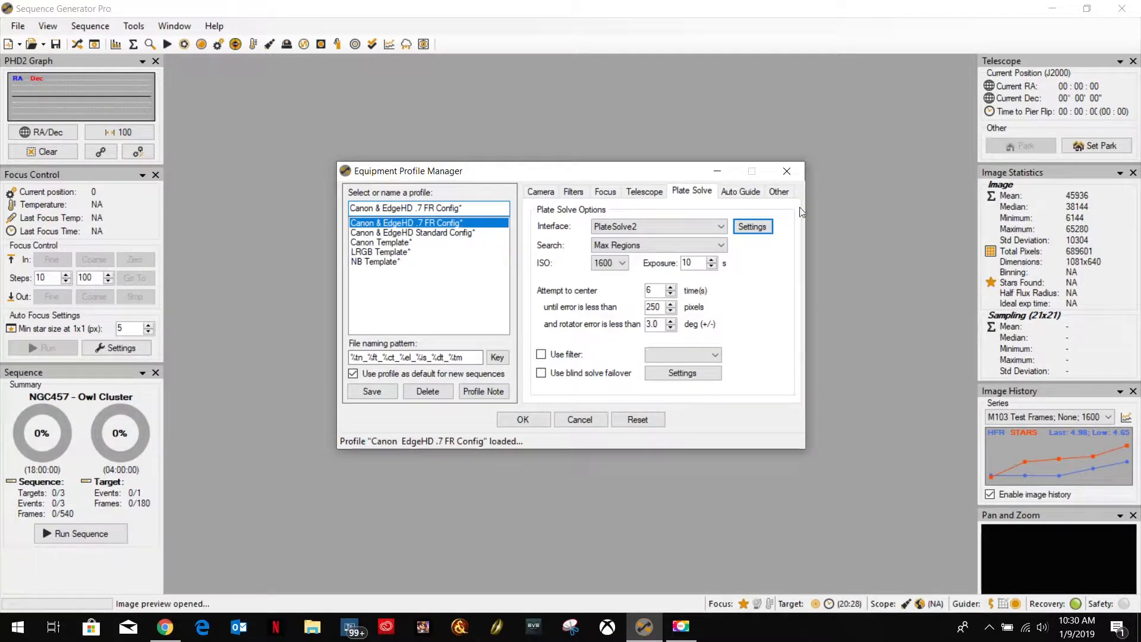
key(alt+Tab)
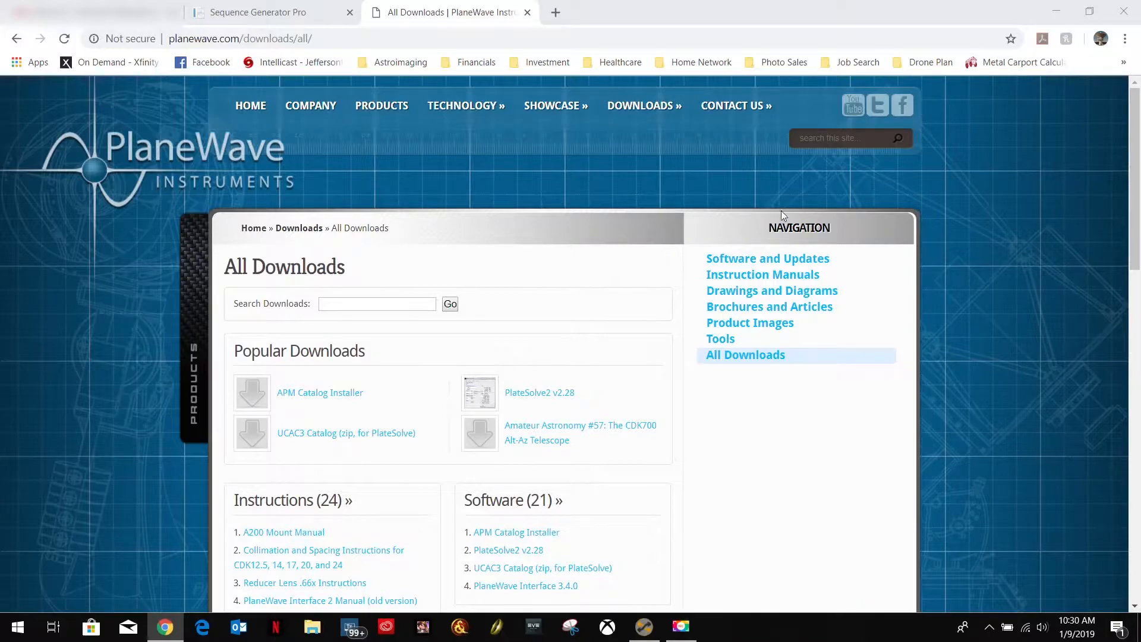
click(1056, 11)
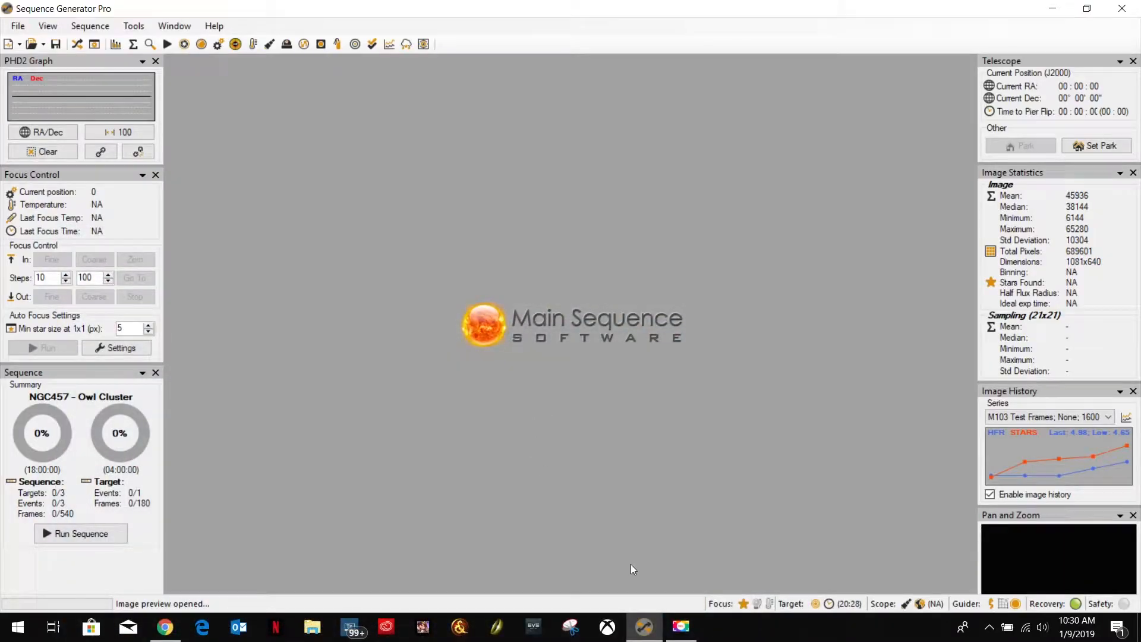
click(685, 633)
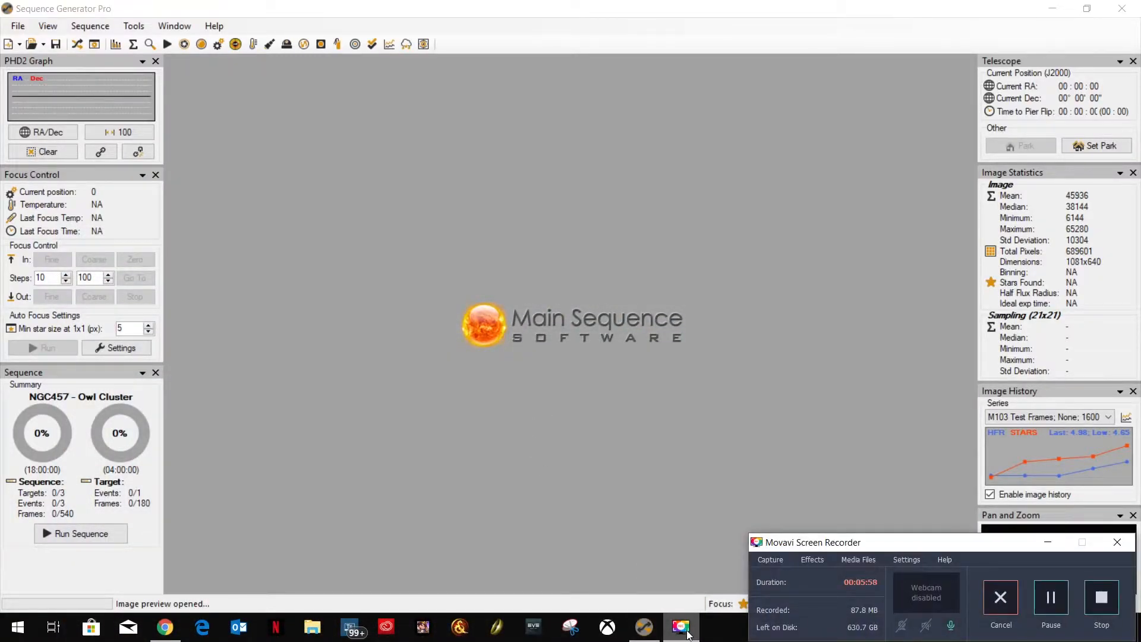
click(684, 632)
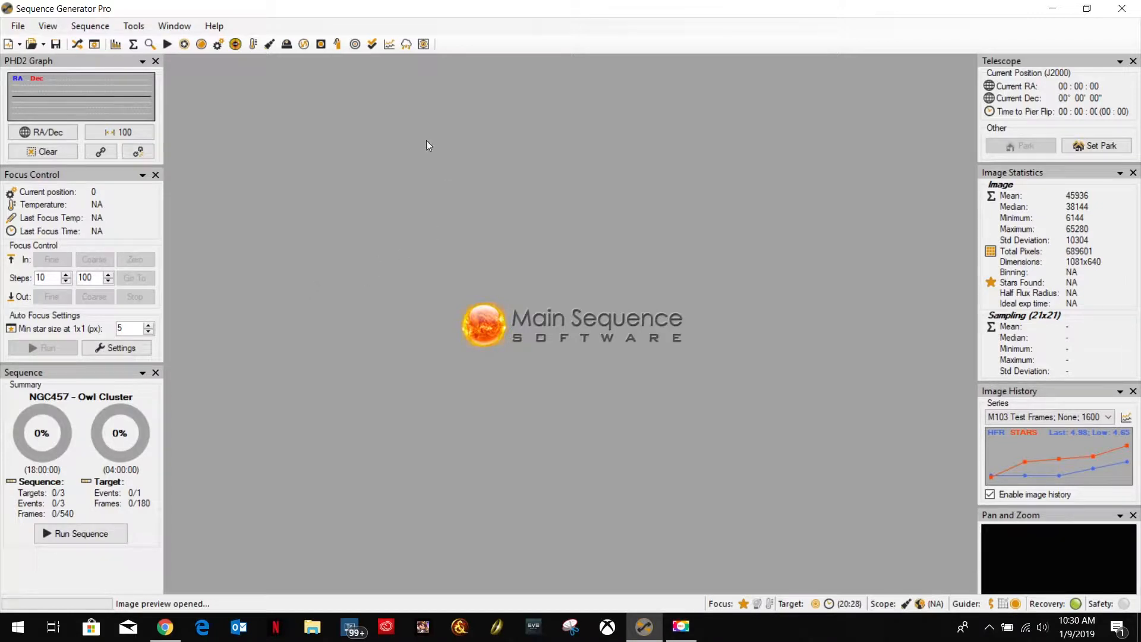
Open the NGC457 - Owl Cluster light frame ending in 1600_2018-12-26_235601.CR2 from the BlinkGood folder.
click(19, 28)
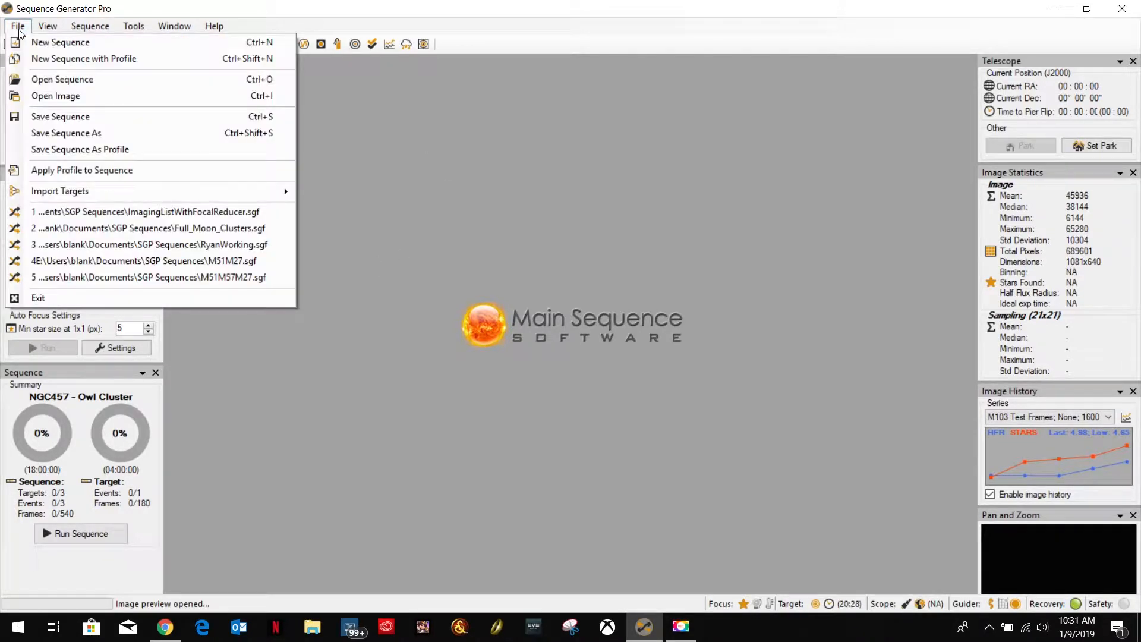
click(58, 97)
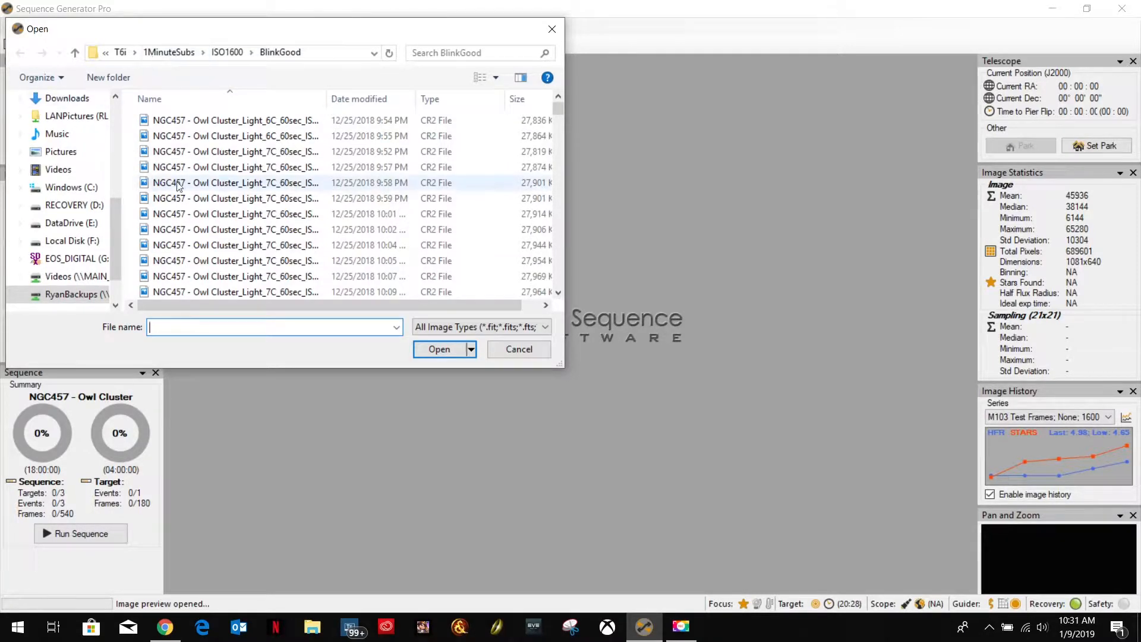
scroll(287, 276, down, 20)
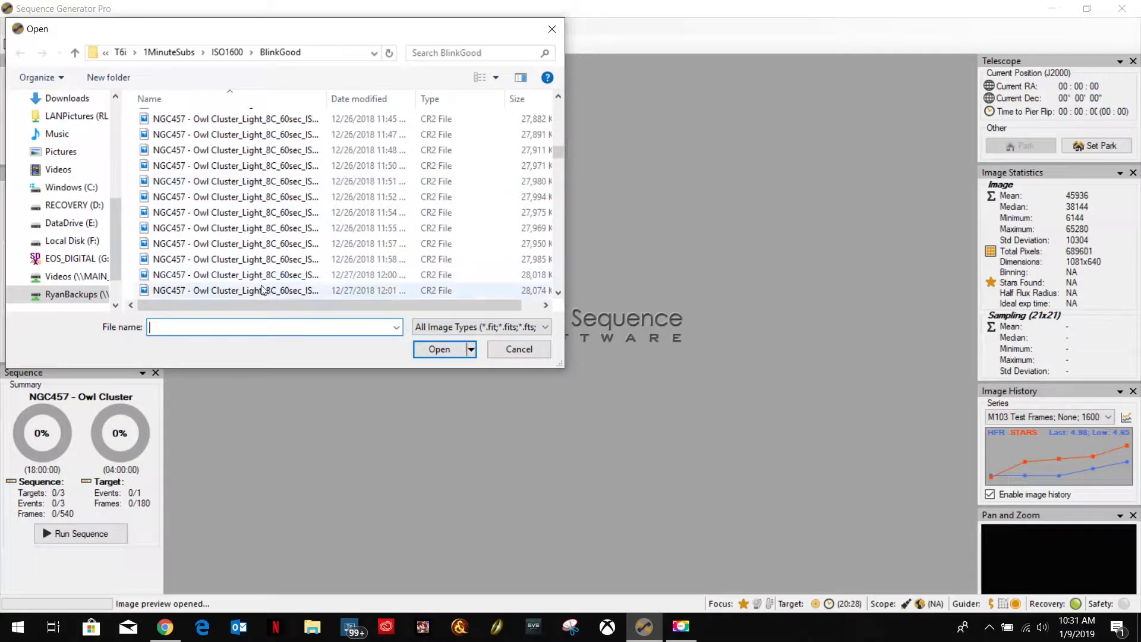
double_click(267, 243)
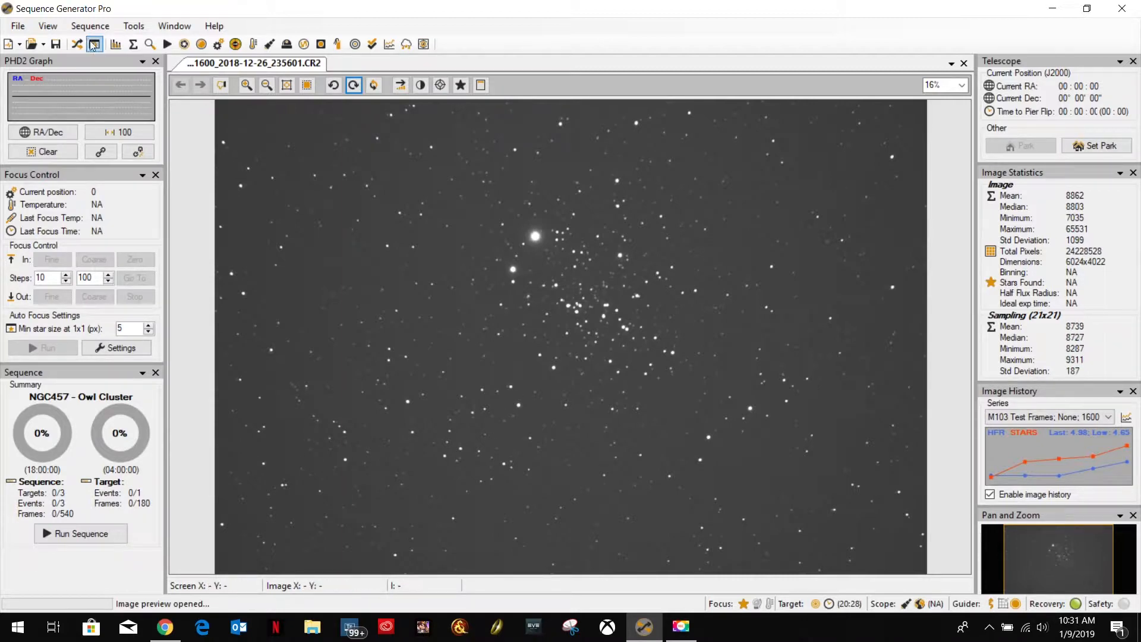
click(47, 25)
click(64, 44)
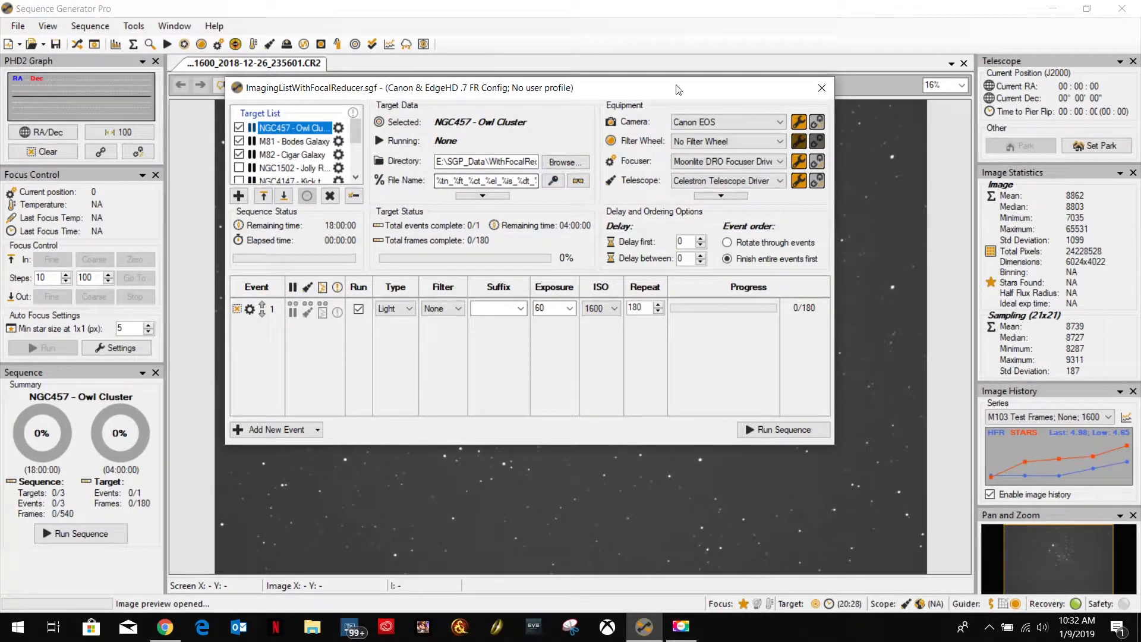
click(822, 87)
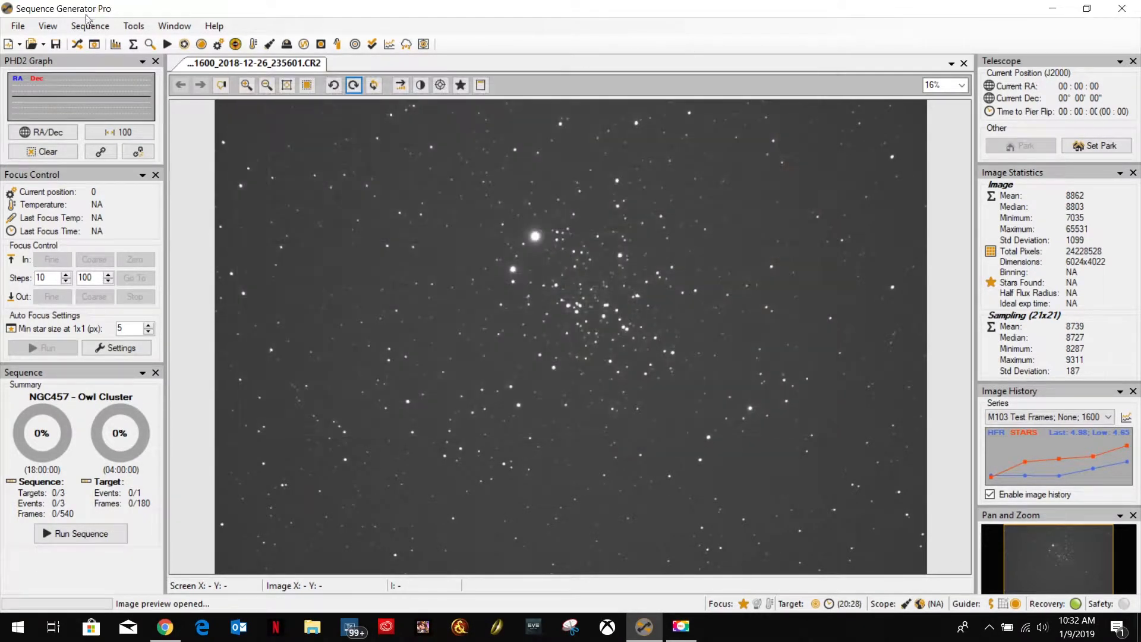
Show the equipment Control Panel over the opened Owl Cluster image.
click(47, 26)
mouse_move(93, 33)
mouse_move(23, 30)
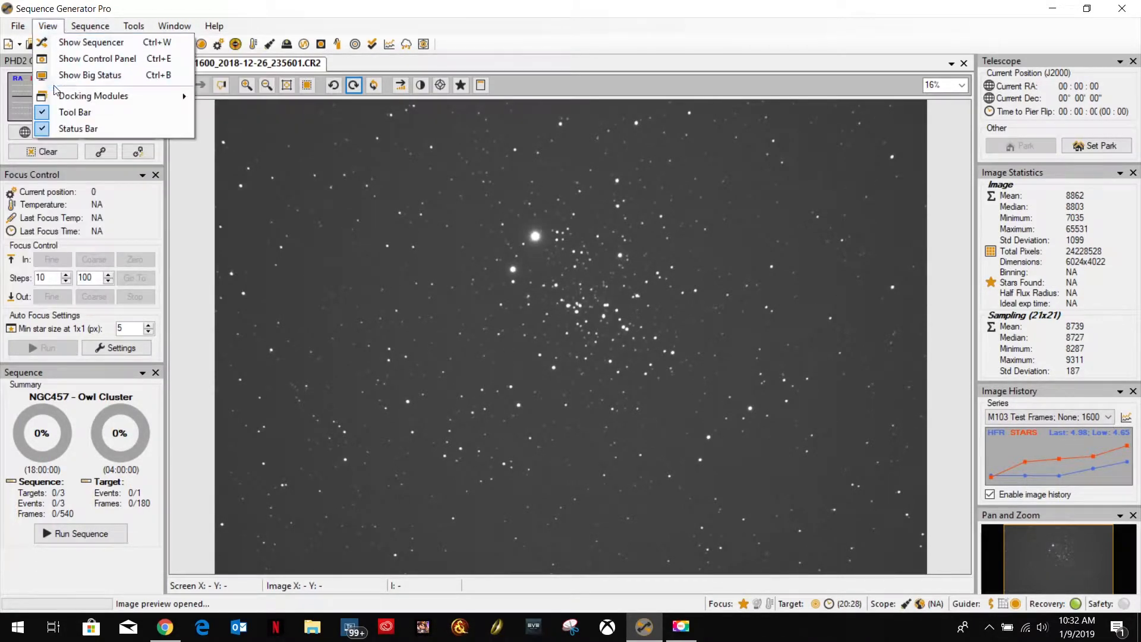
click(67, 59)
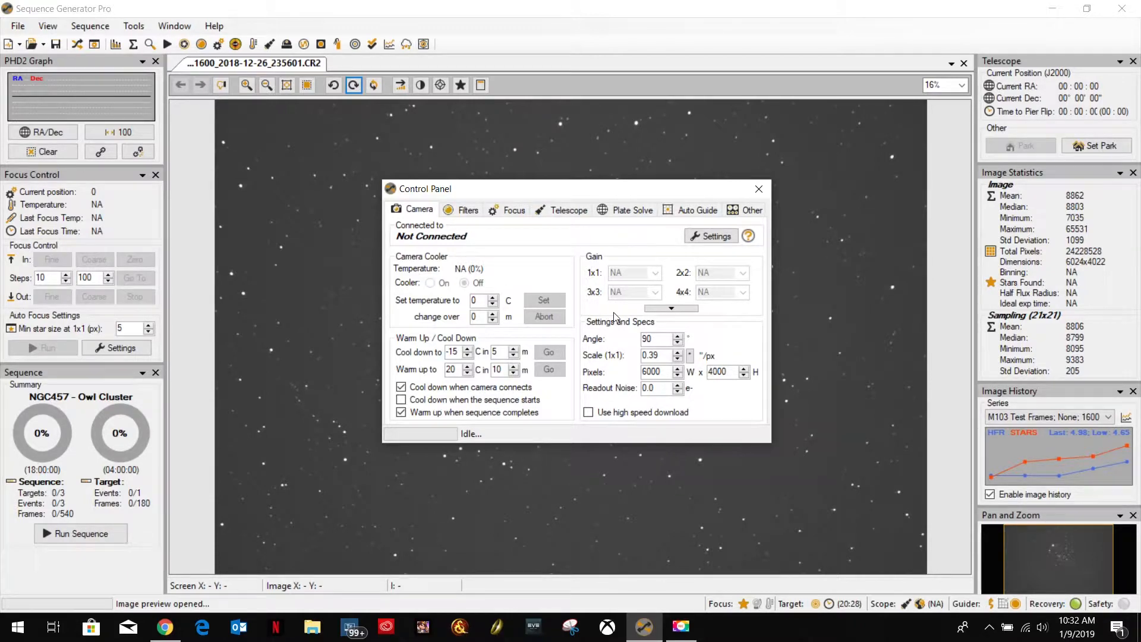
click(759, 188)
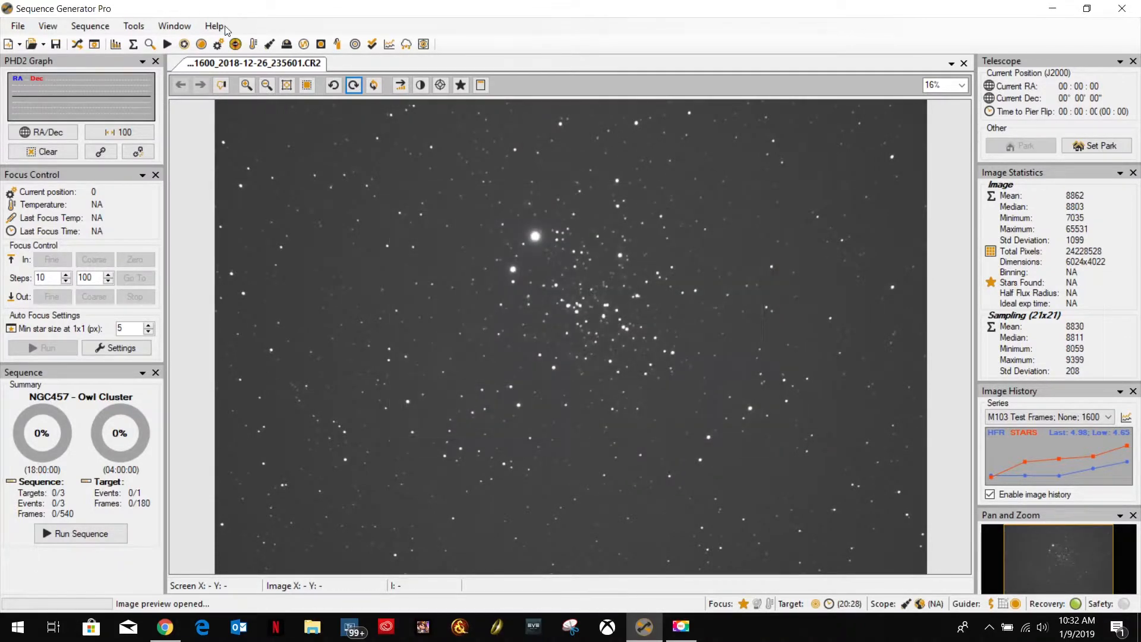
click(134, 25)
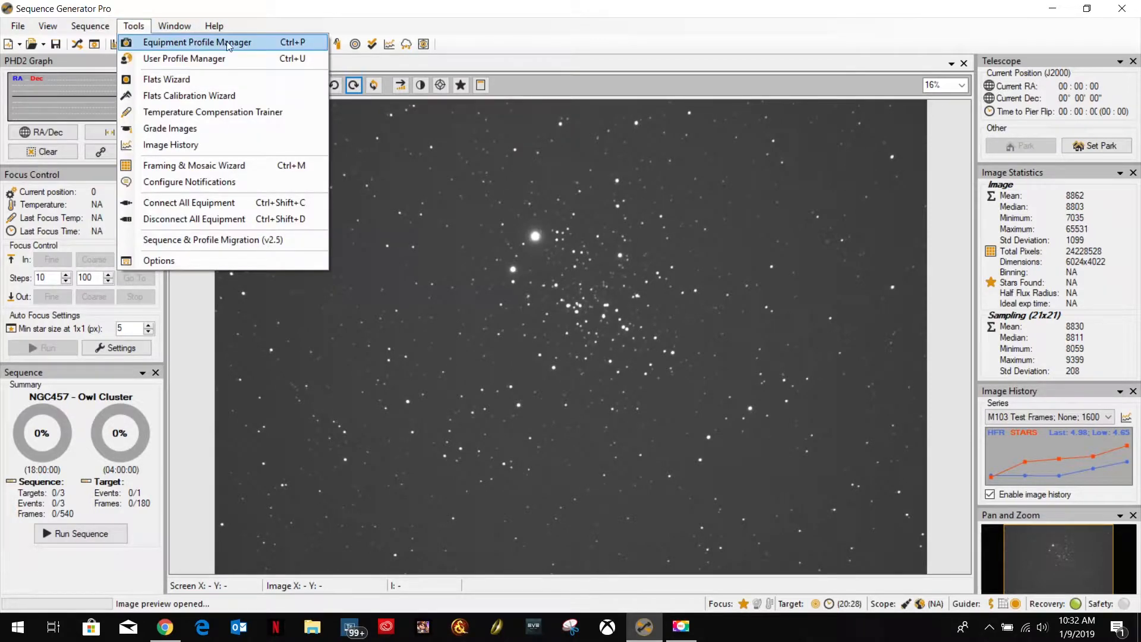
click(189, 45)
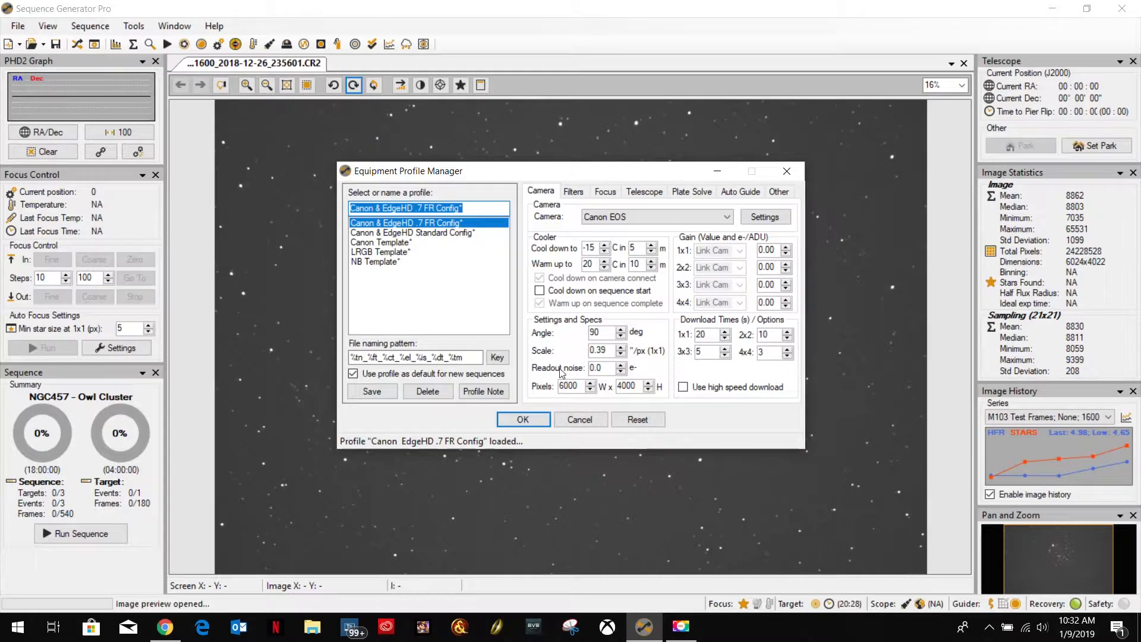
click(580, 419)
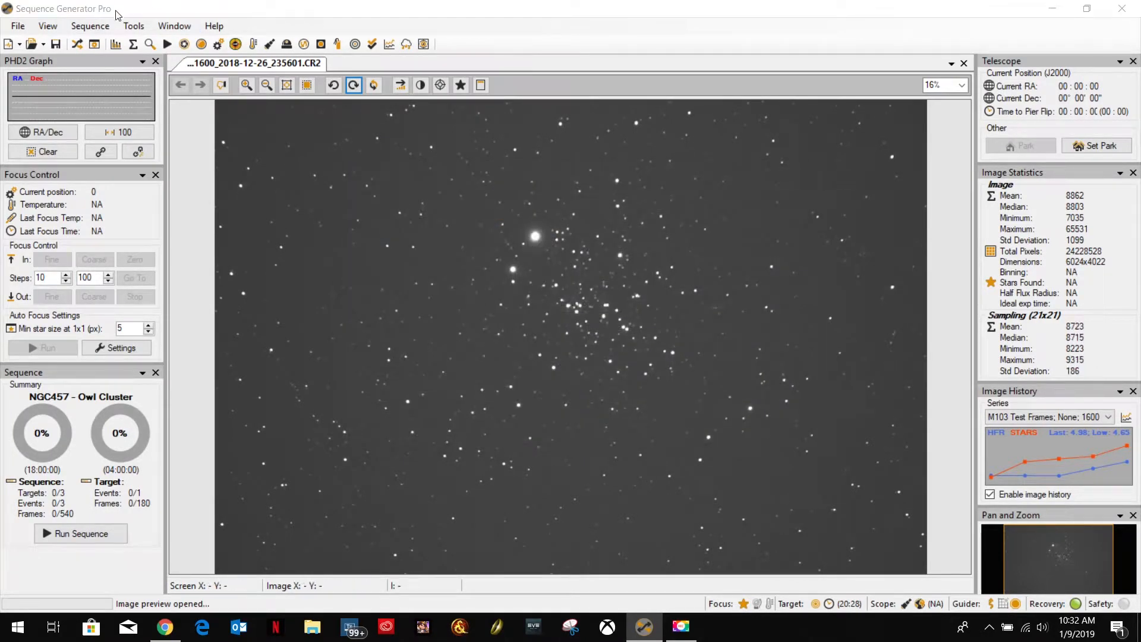
Set the plate solving interface in the equipment Control Panel to Astrometry.NET and close the panel.
click(98, 26)
mouse_move(50, 26)
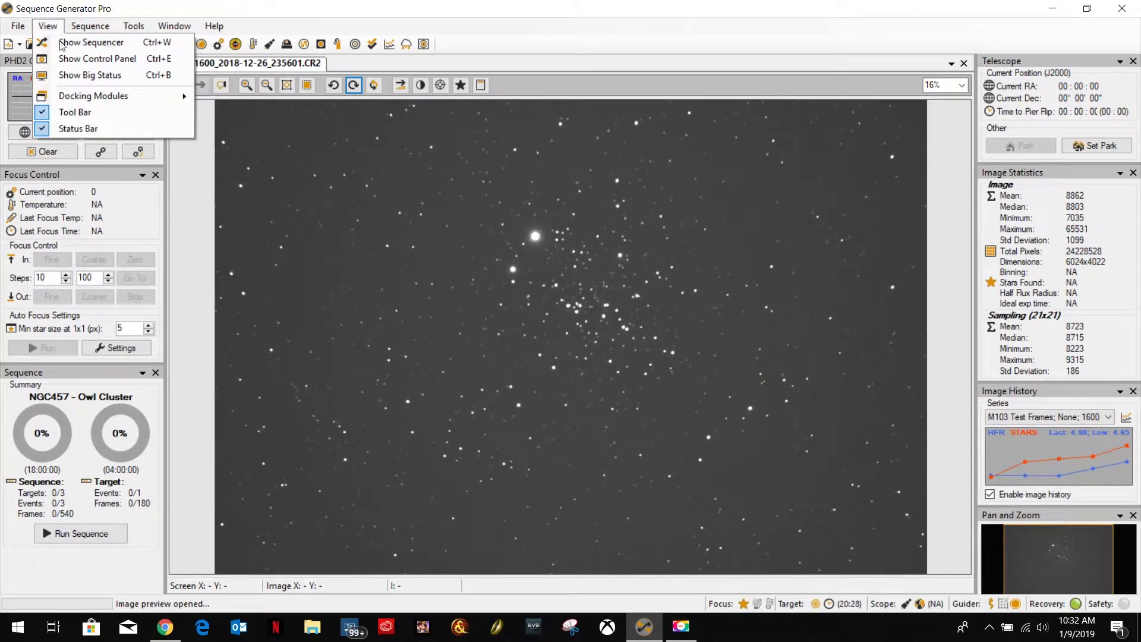
click(69, 58)
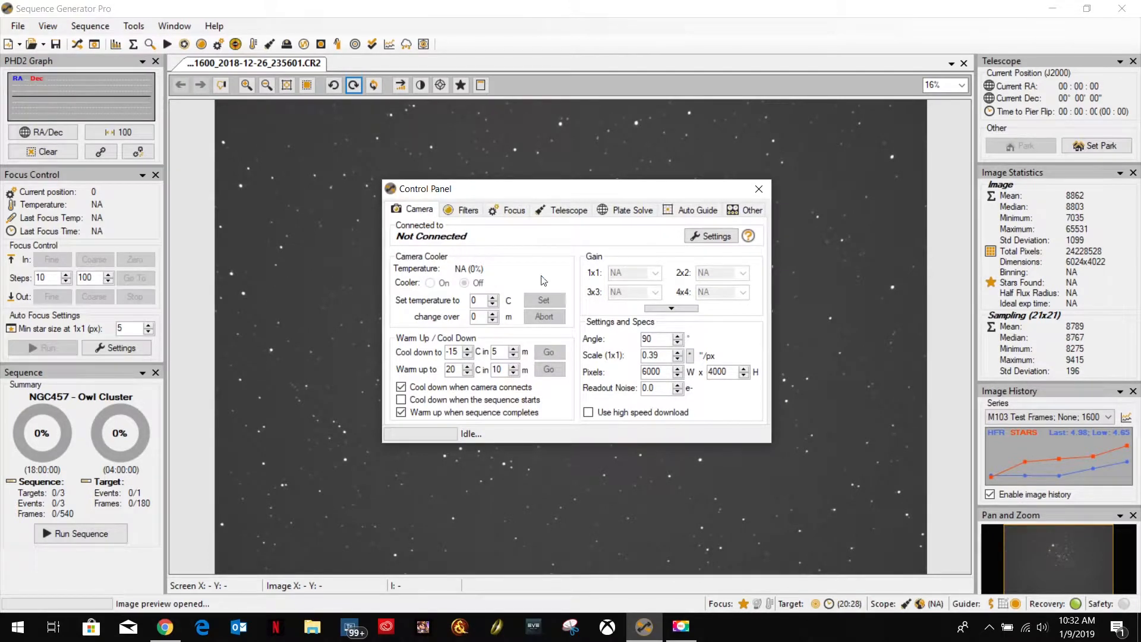
click(629, 211)
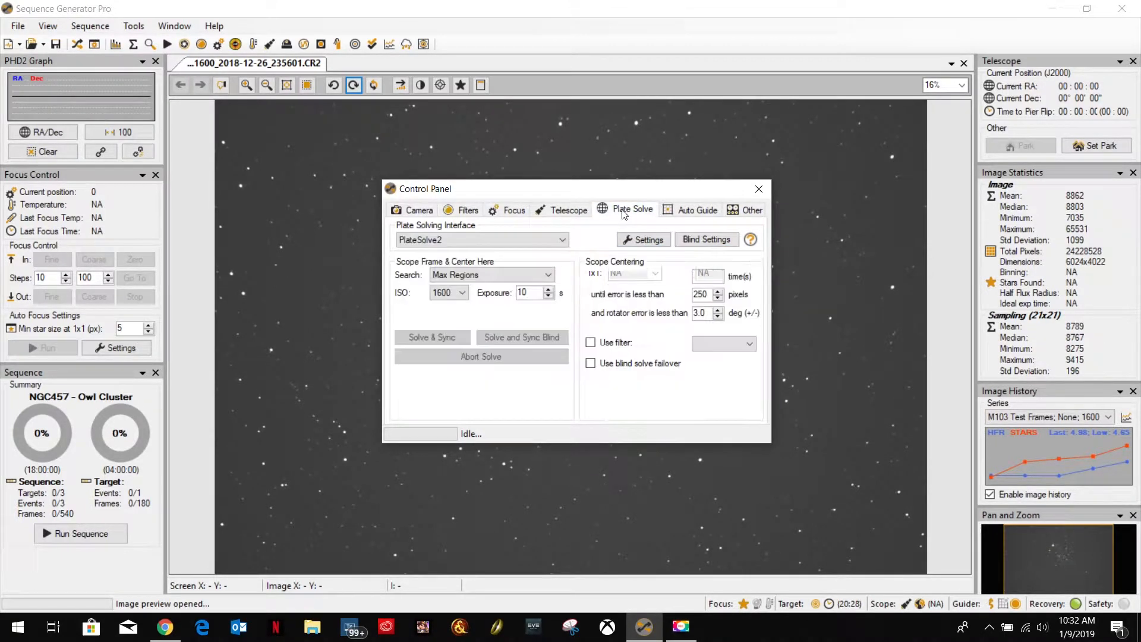
click(484, 238)
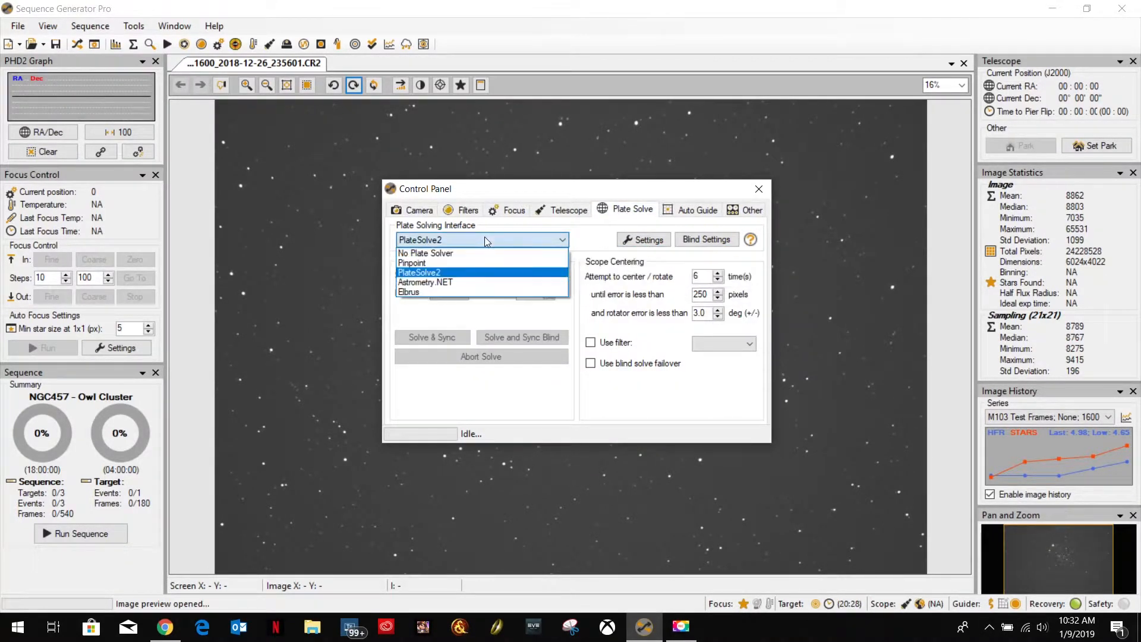
click(458, 283)
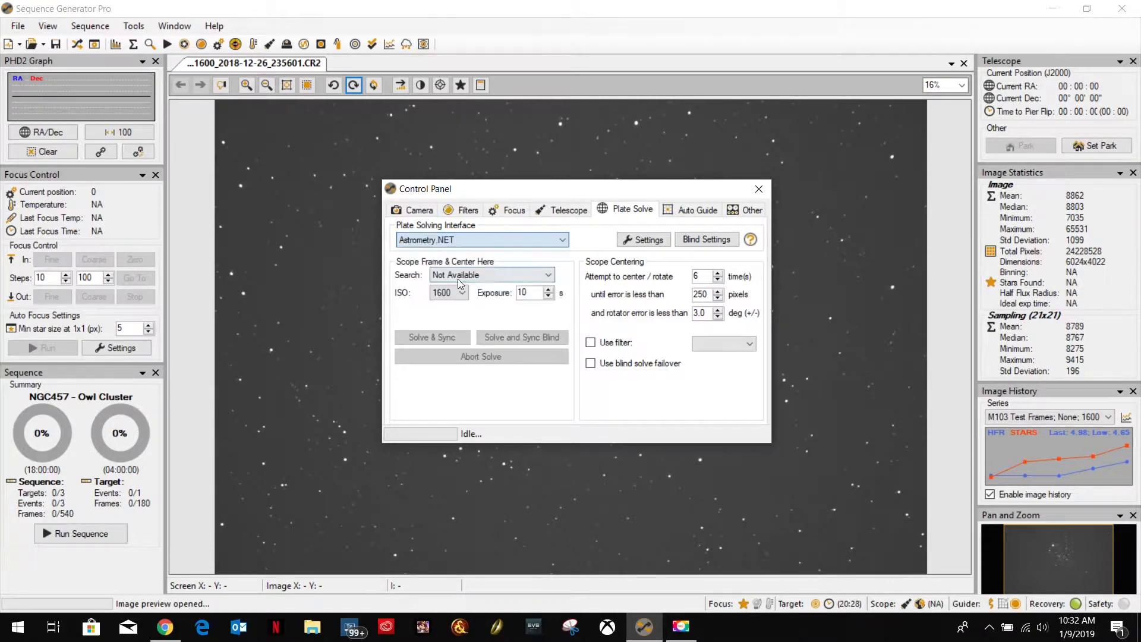
click(757, 189)
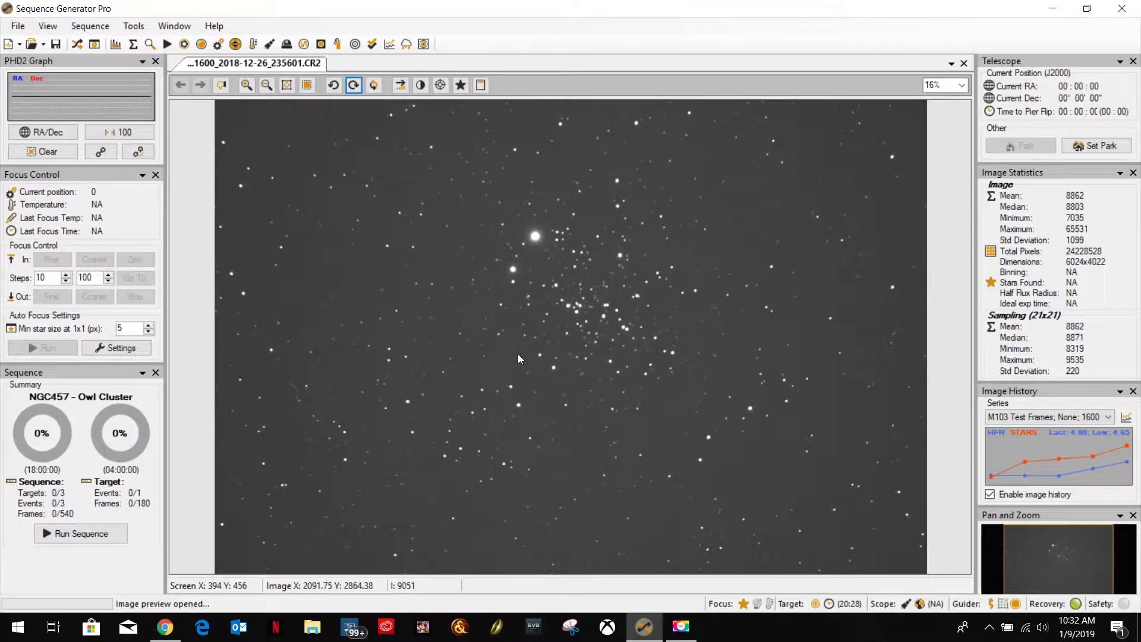
Plate solve the open Owl Cluster image with Astrometry.NET, using object ngc457 and scale 0.4, and dismiss the result.
right_click(461, 301)
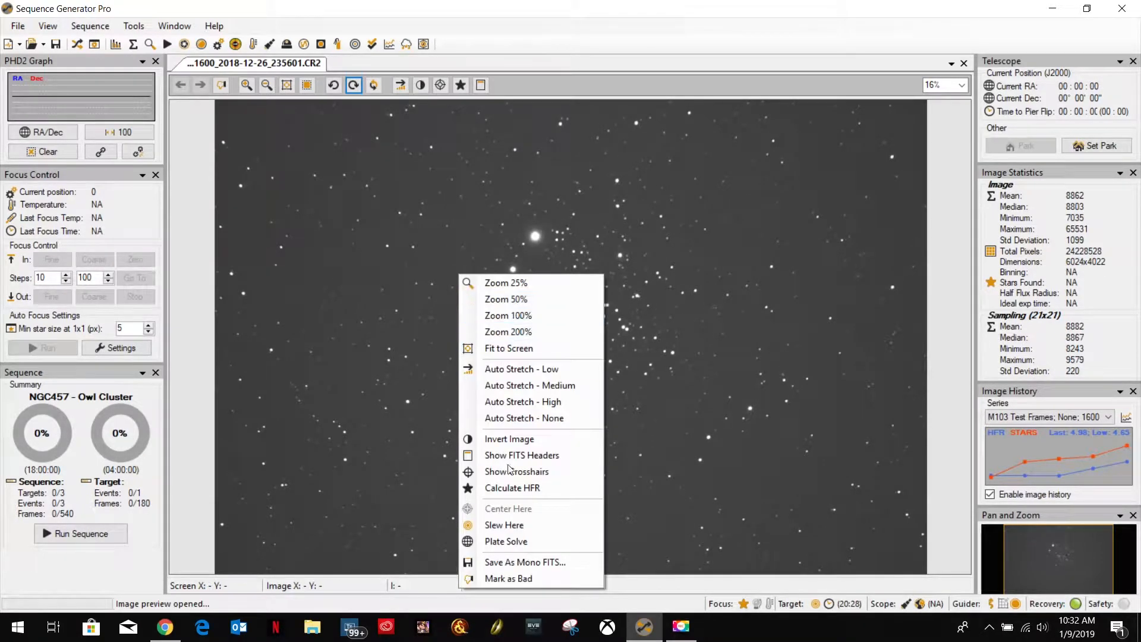
click(515, 542)
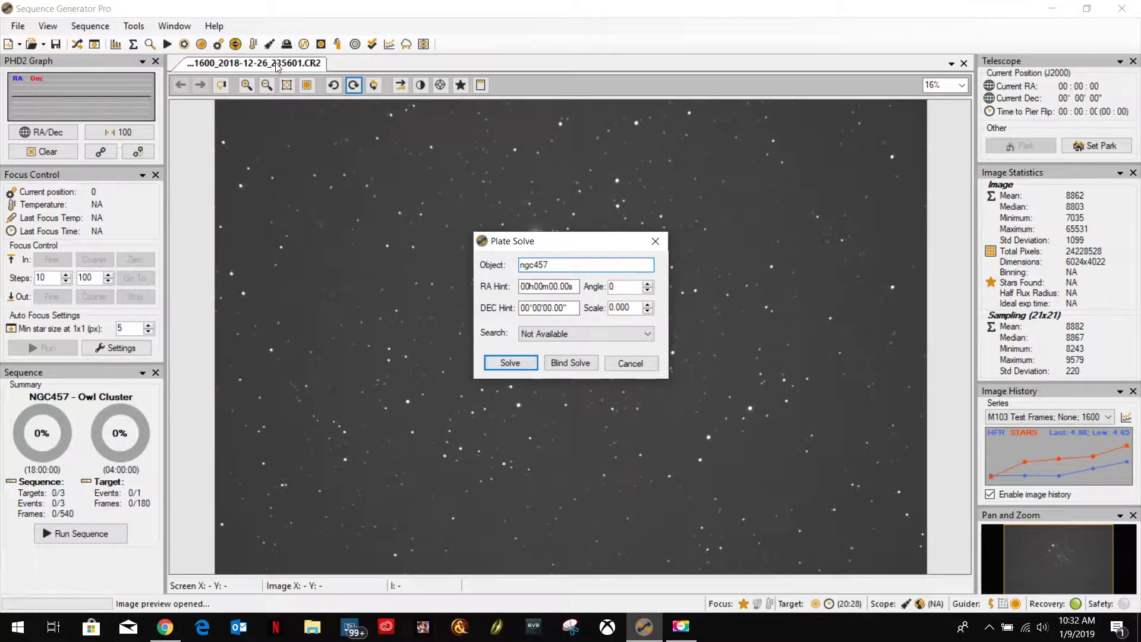
drag(629, 308, 582, 307)
text(0.4)
click(508, 364)
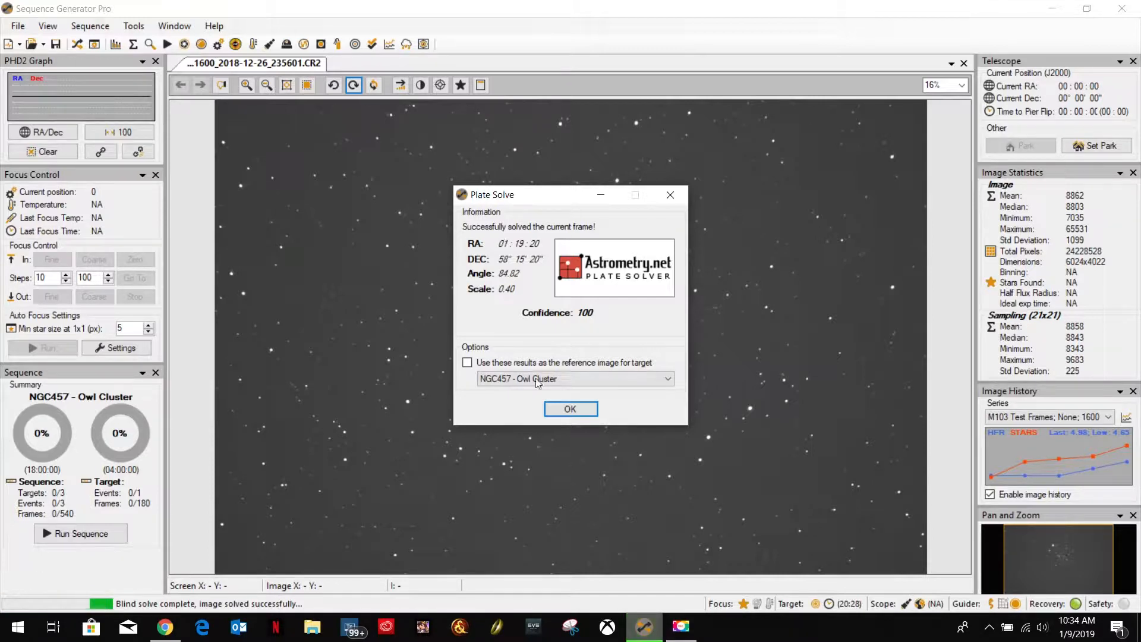
click(574, 409)
Reopen the equipment Control Panel and set the plate solving interface to PlateSolve2.
click(89, 26)
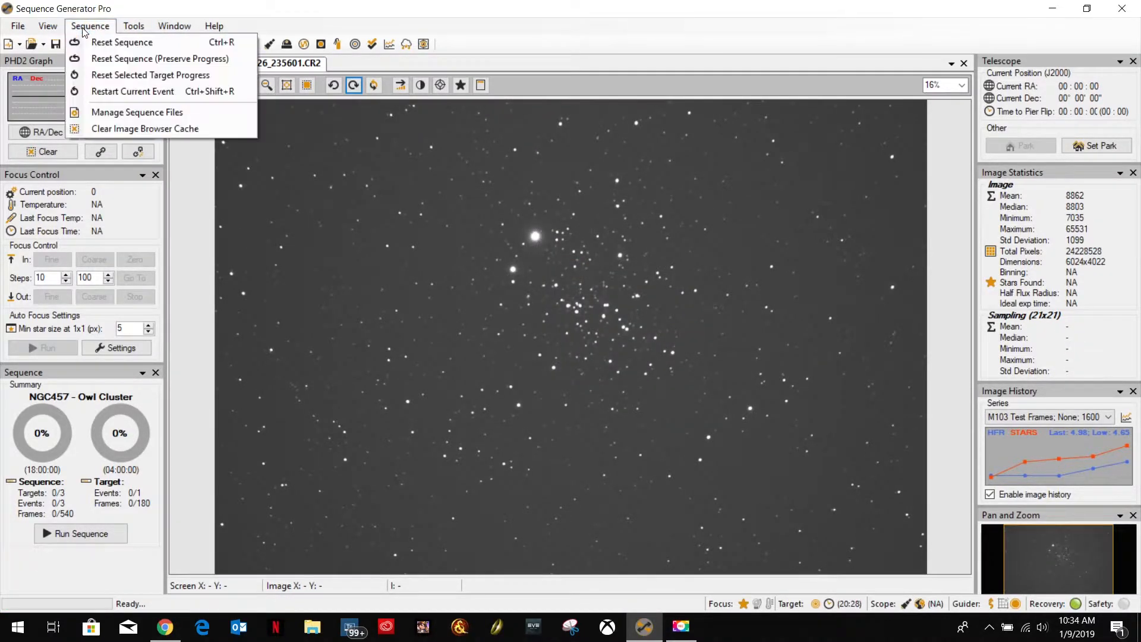
mouse_move(47, 25)
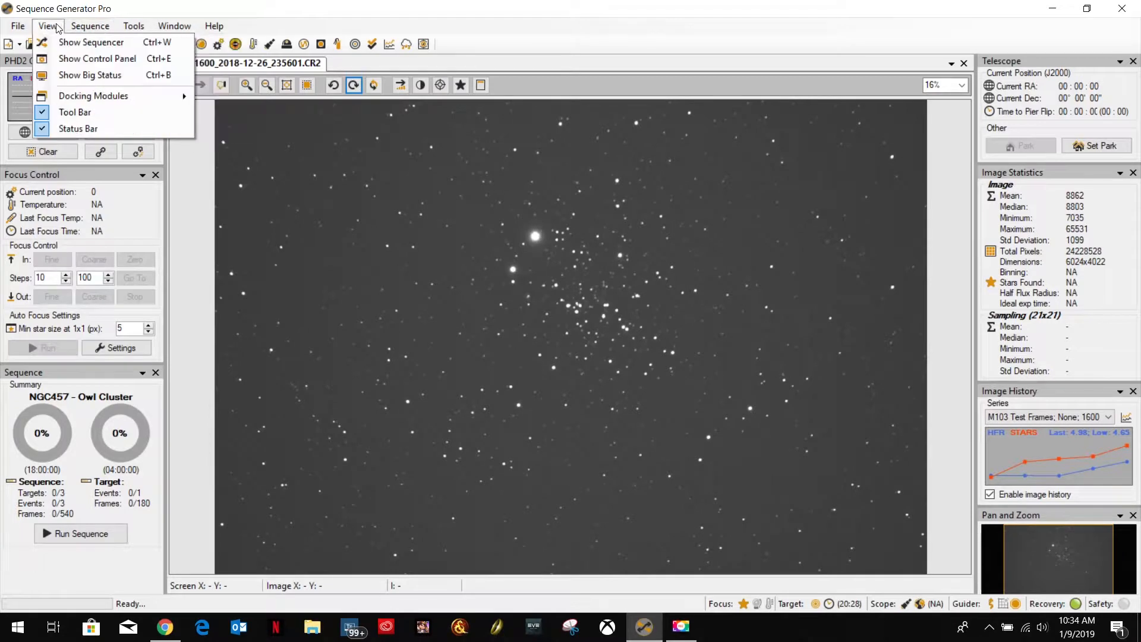
click(76, 60)
click(504, 241)
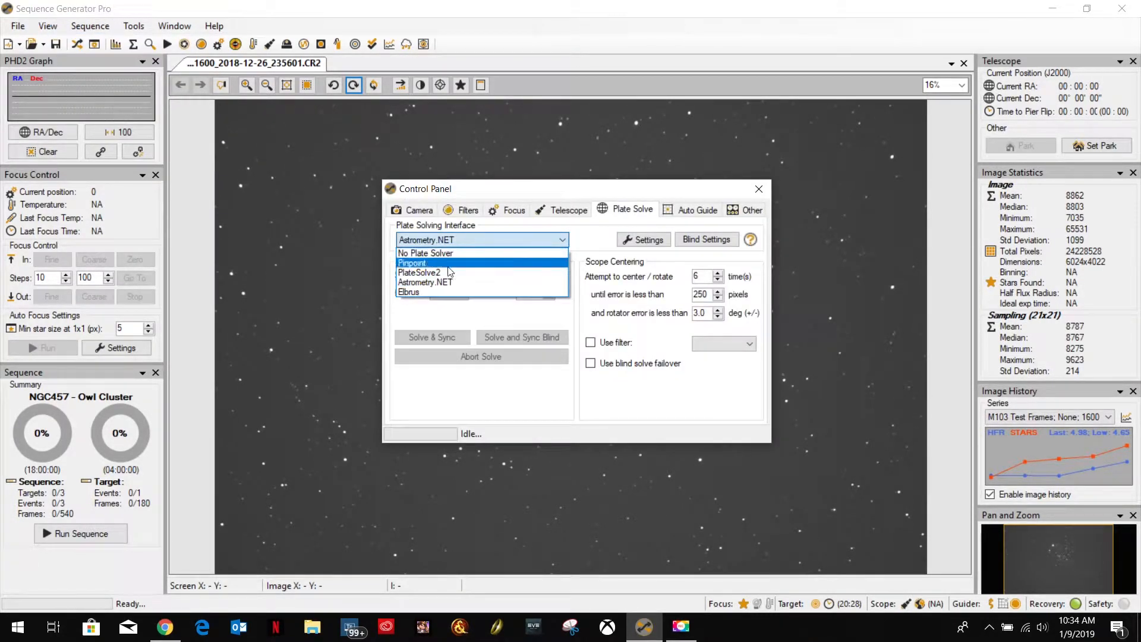
click(450, 272)
Check the APM and UCAC3 catalog directories in the PlateSolve2 settings, and close PlateSolve2 and the Control Panel.
click(644, 240)
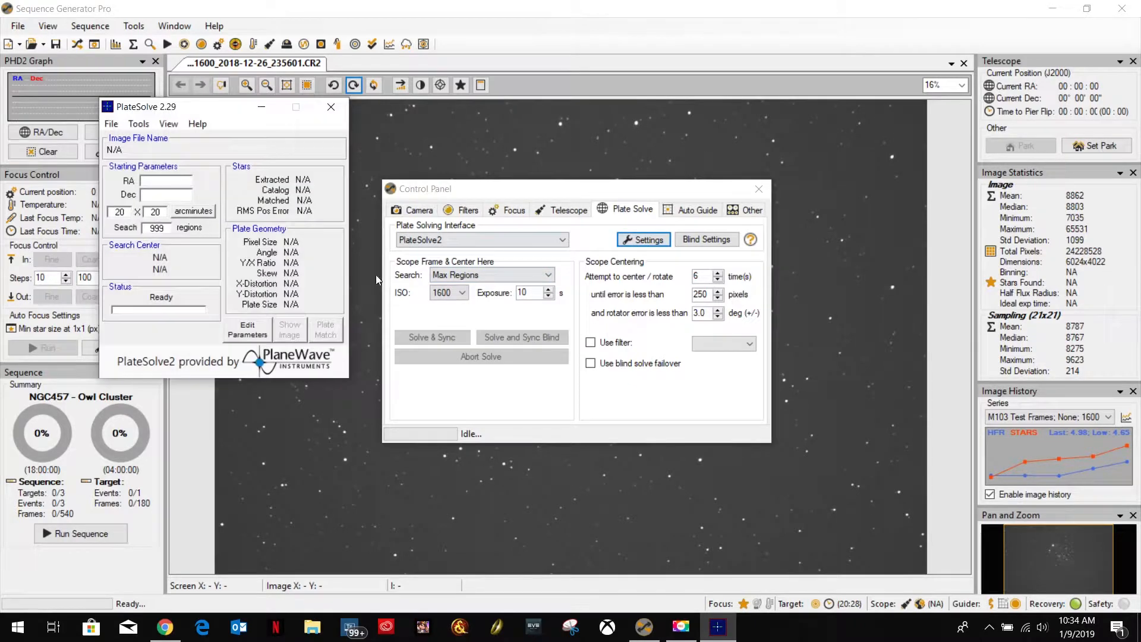
click(112, 124)
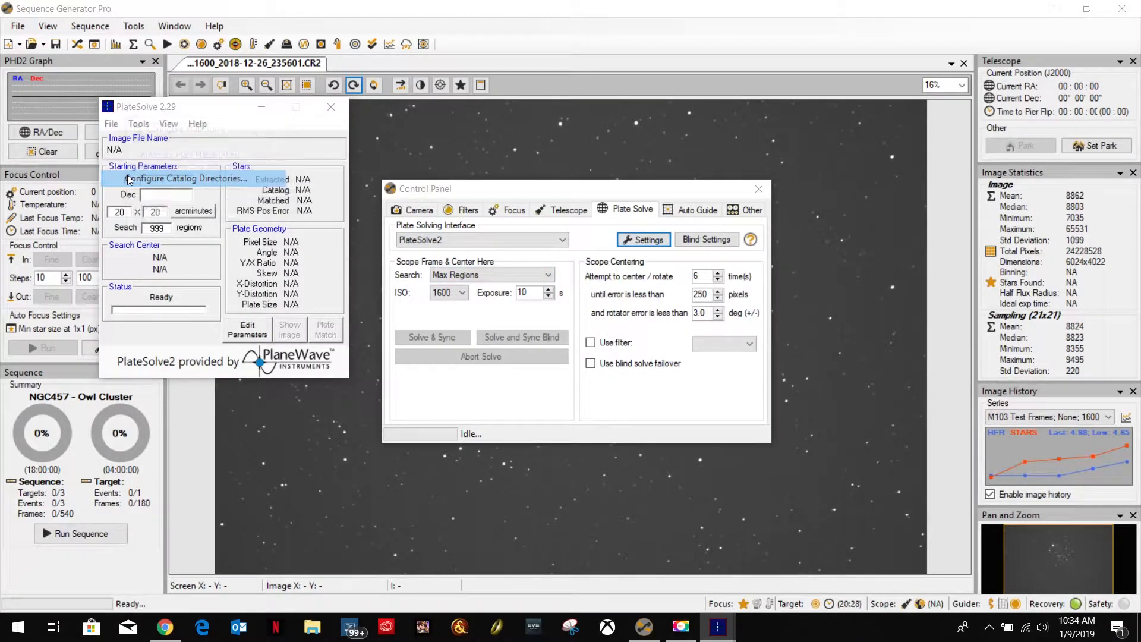
click(129, 180)
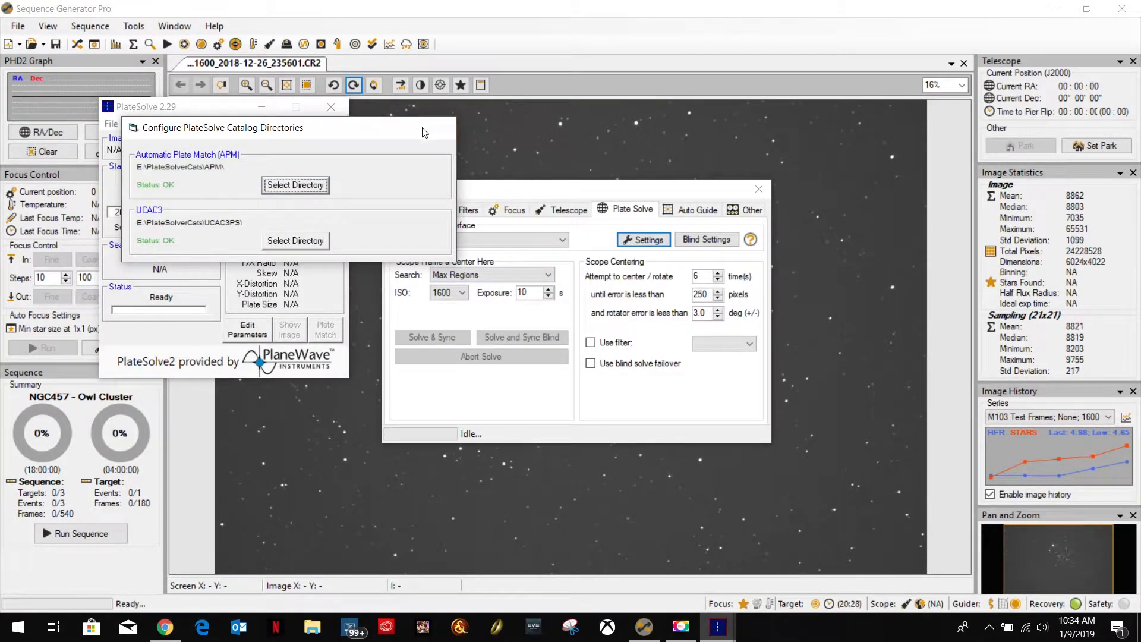
click(438, 127)
click(331, 106)
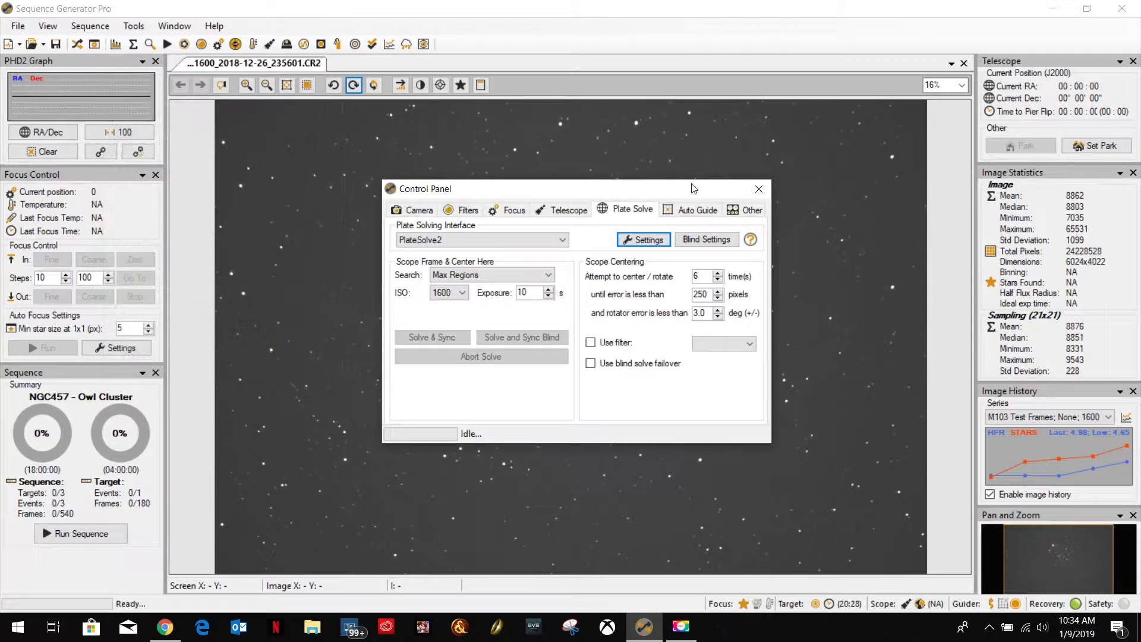
click(758, 190)
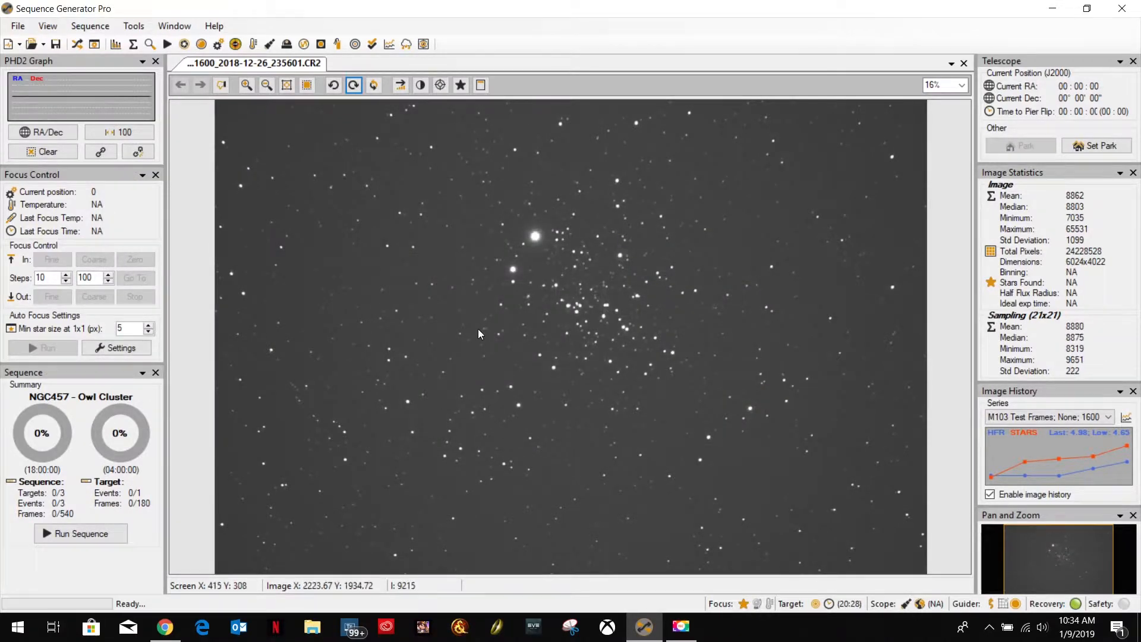
Plate solve the Owl Cluster image with PlateSolve2, using object ngc457, scale 0.4 and a Max Regions search, and dismiss the result.
right_click(478, 329)
click(523, 565)
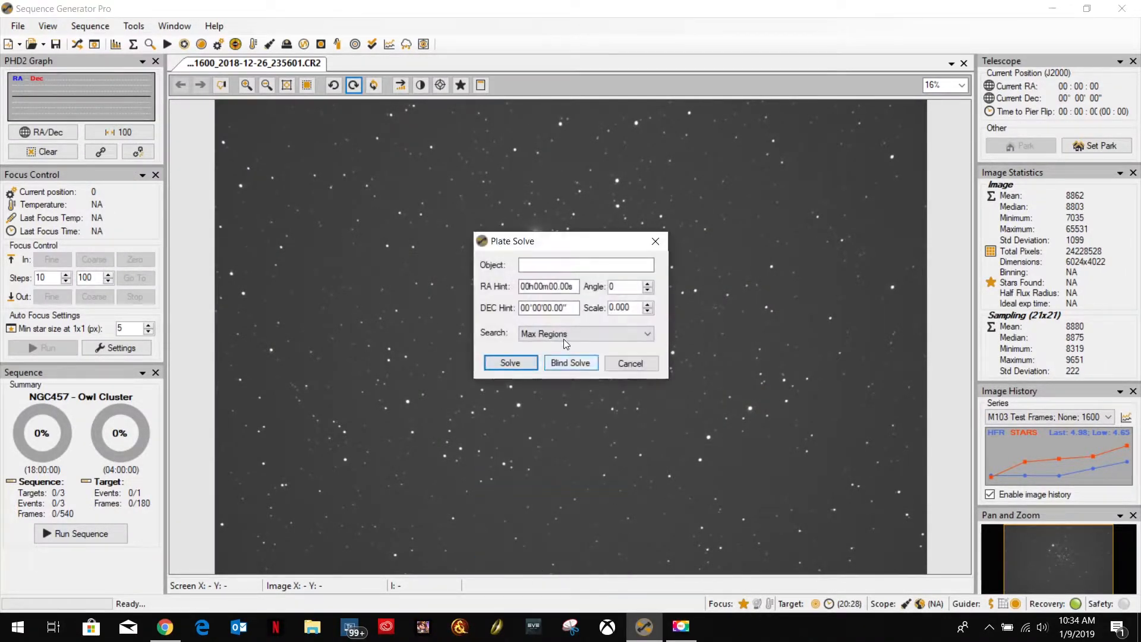
click(548, 266)
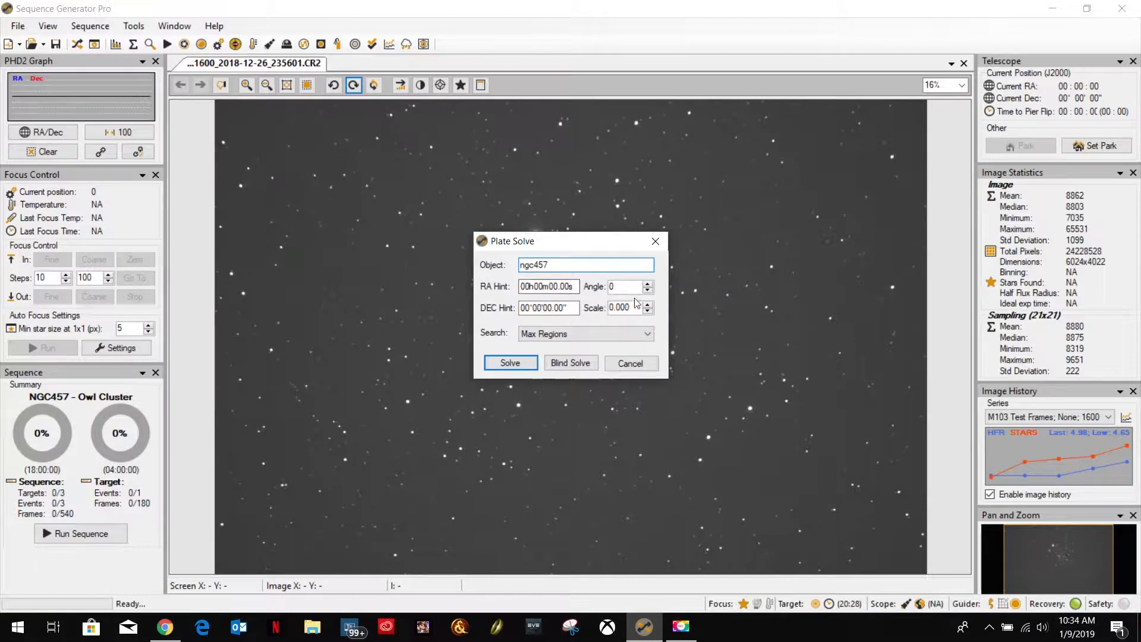
drag(639, 308, 582, 314)
text(0.4)
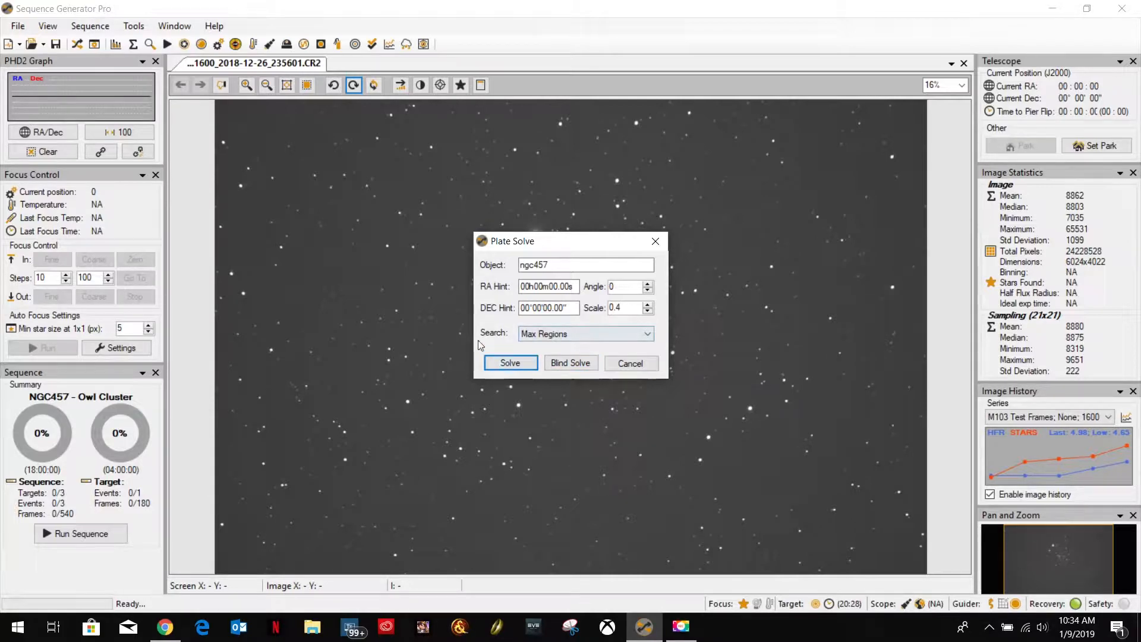
click(505, 364)
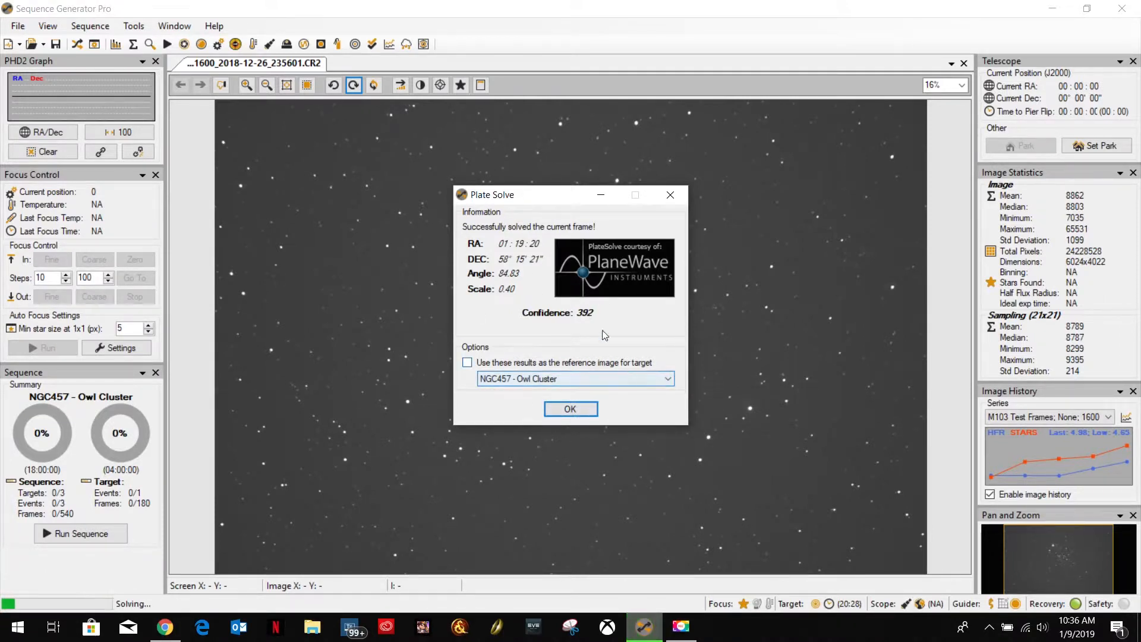
click(562, 409)
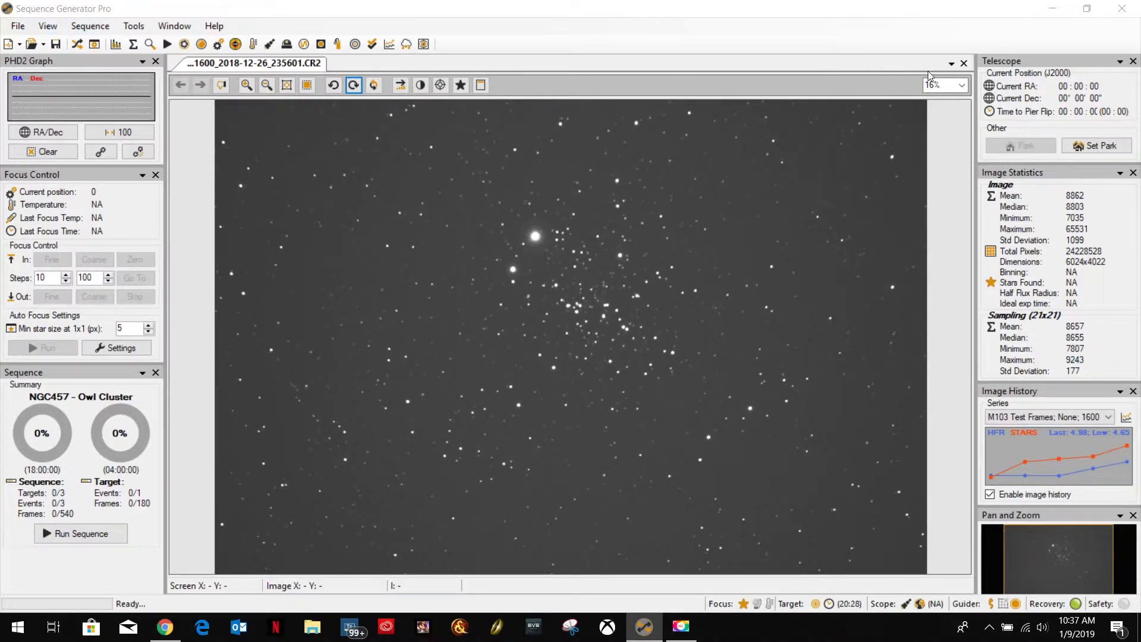
Close all images and open the M82 - Cigar Galaxy light frame ending in 1600_2019-01-07_043059.CR2 from With FR, 2MinuteSubs, ISO1600, BlinkGood.
click(952, 63)
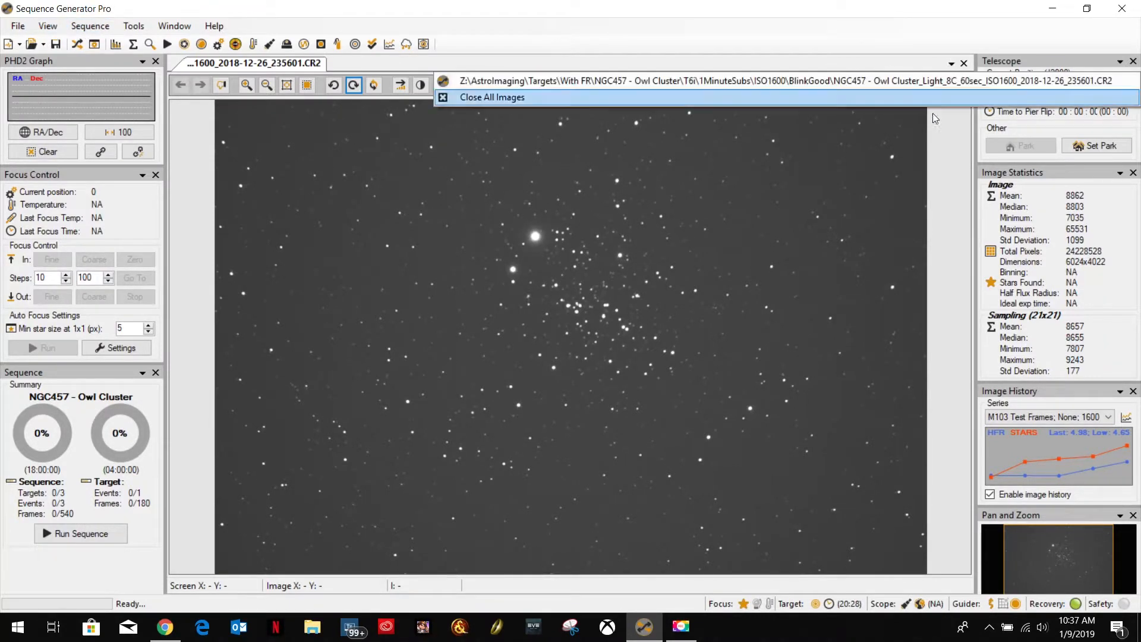
click(534, 97)
click(17, 26)
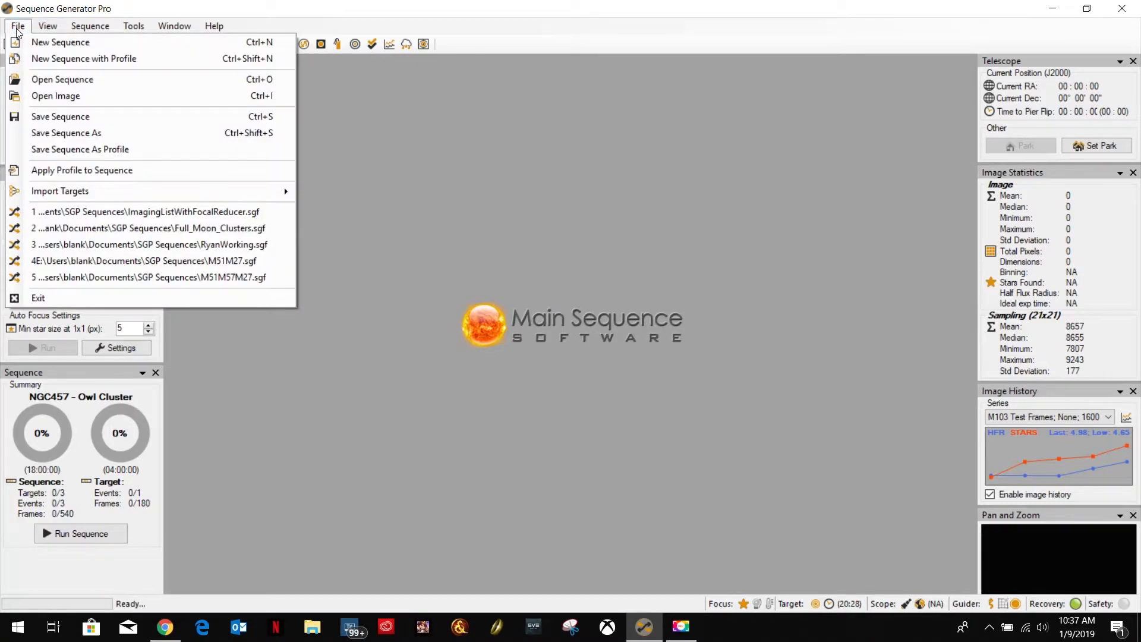
click(63, 96)
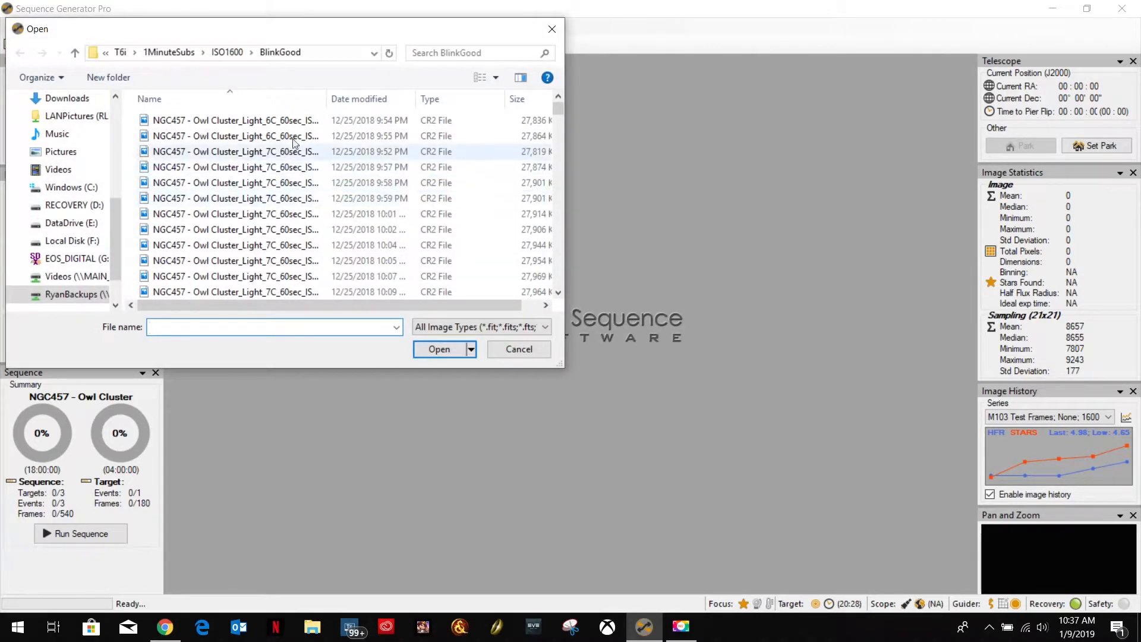
click(169, 53)
click(137, 54)
click(133, 53)
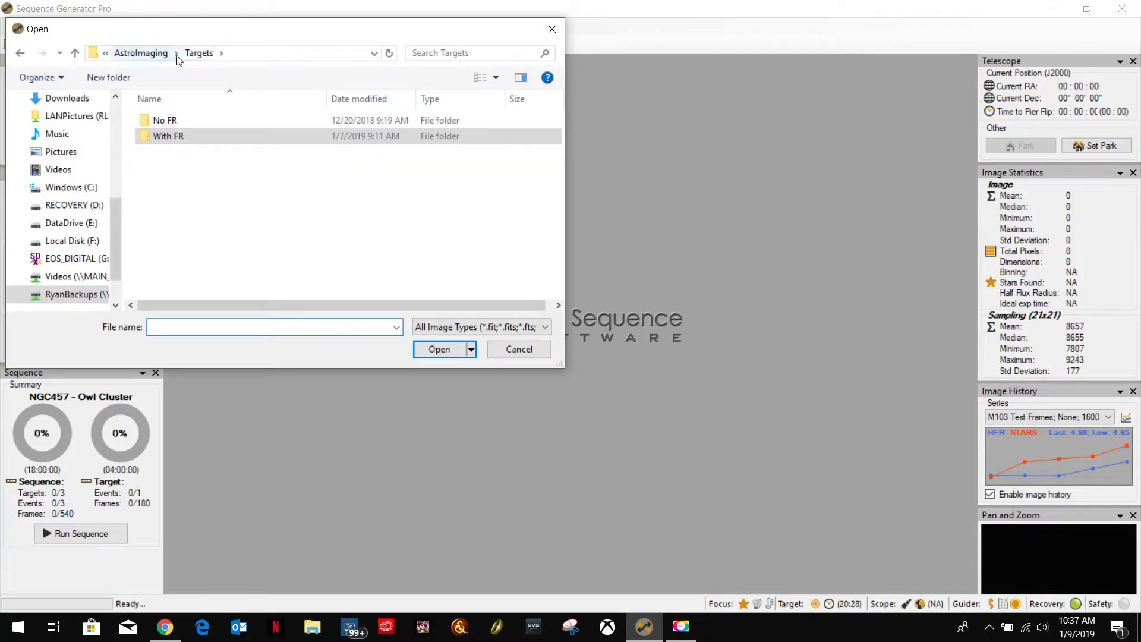
double_click(164, 137)
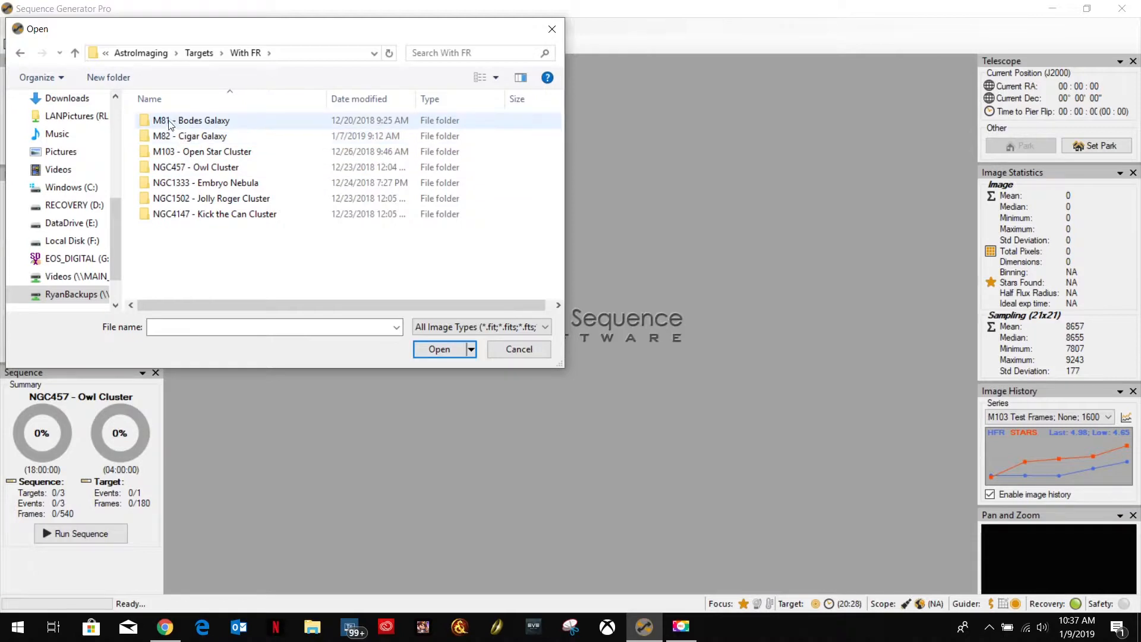
double_click(172, 136)
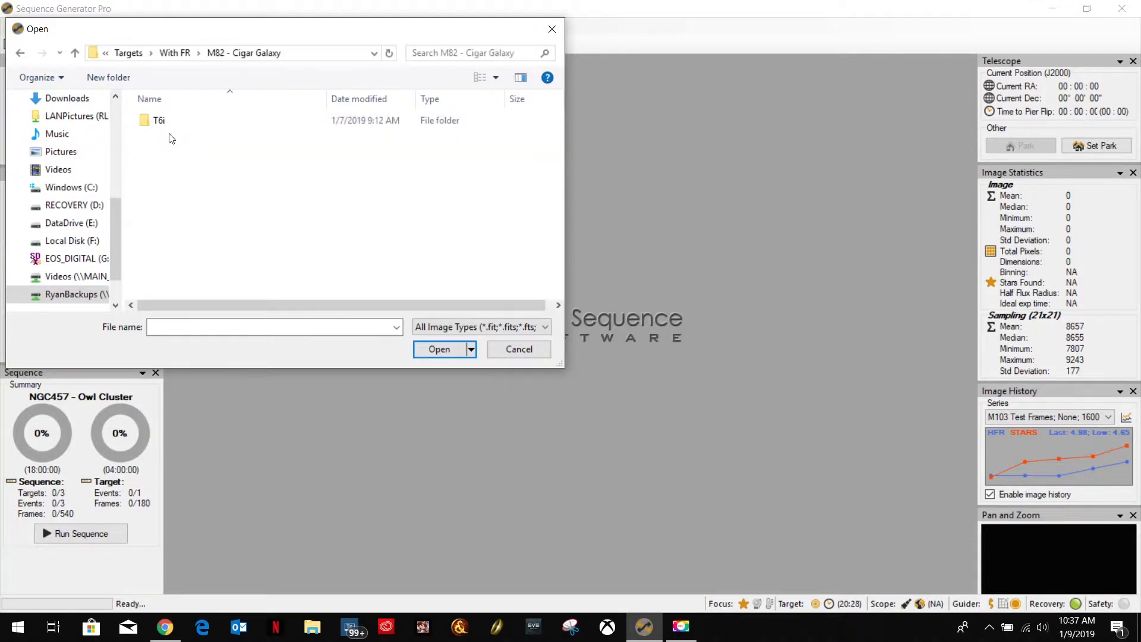
double_click(161, 125)
double_click(170, 125)
double_click(179, 121)
double_click(178, 122)
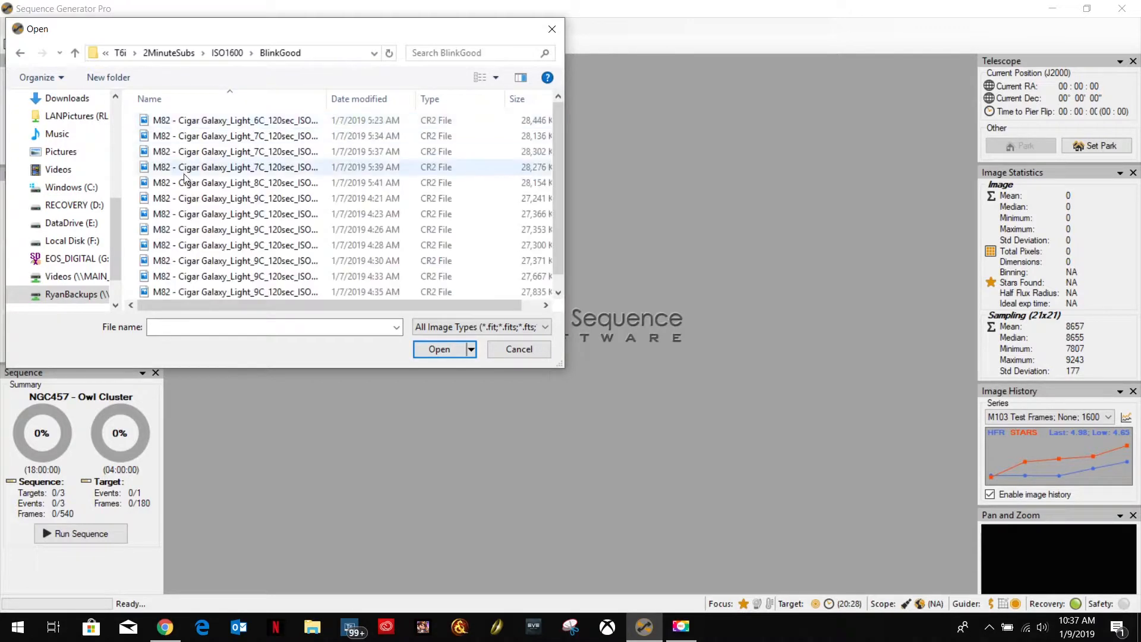
double_click(227, 275)
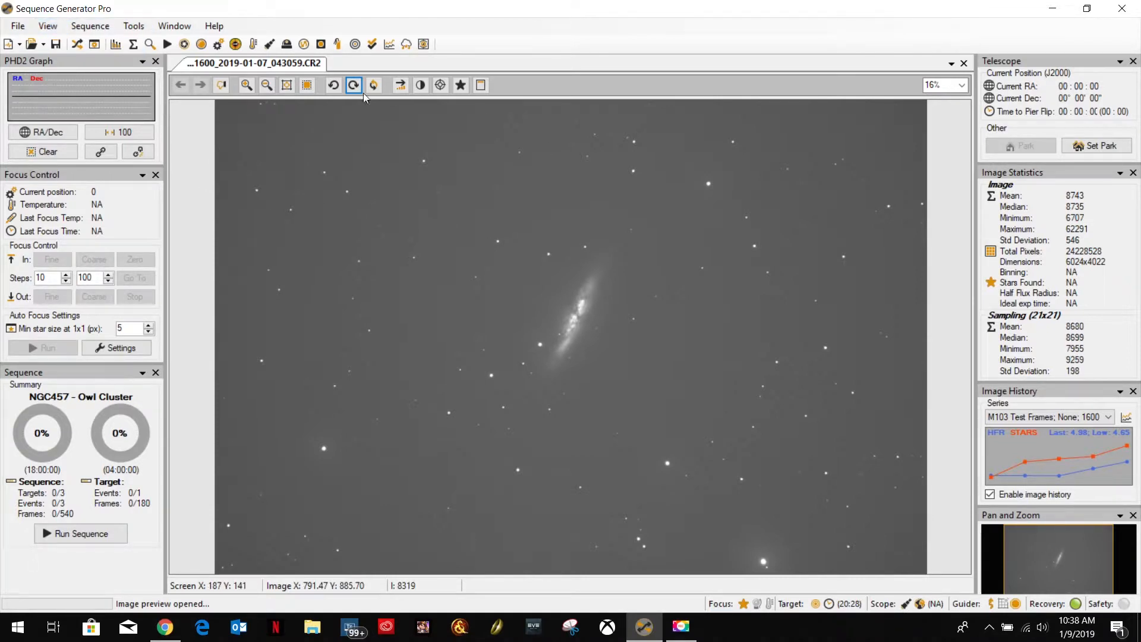
Check the plate solving interface chosen in the equipment Control Panel, and close the Control Panel.
click(47, 26)
click(98, 53)
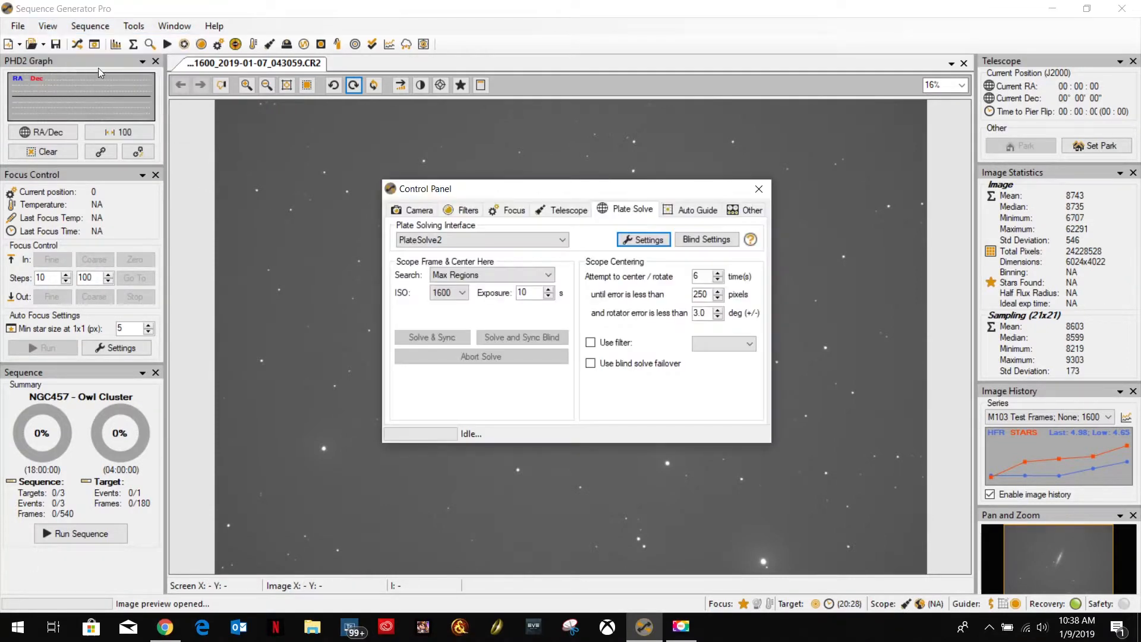
click(758, 188)
Plate solve the M82 image with PlateSolve2, using object m82, scale 0.4 and a Max Regions search, and dismiss the result.
right_click(601, 391)
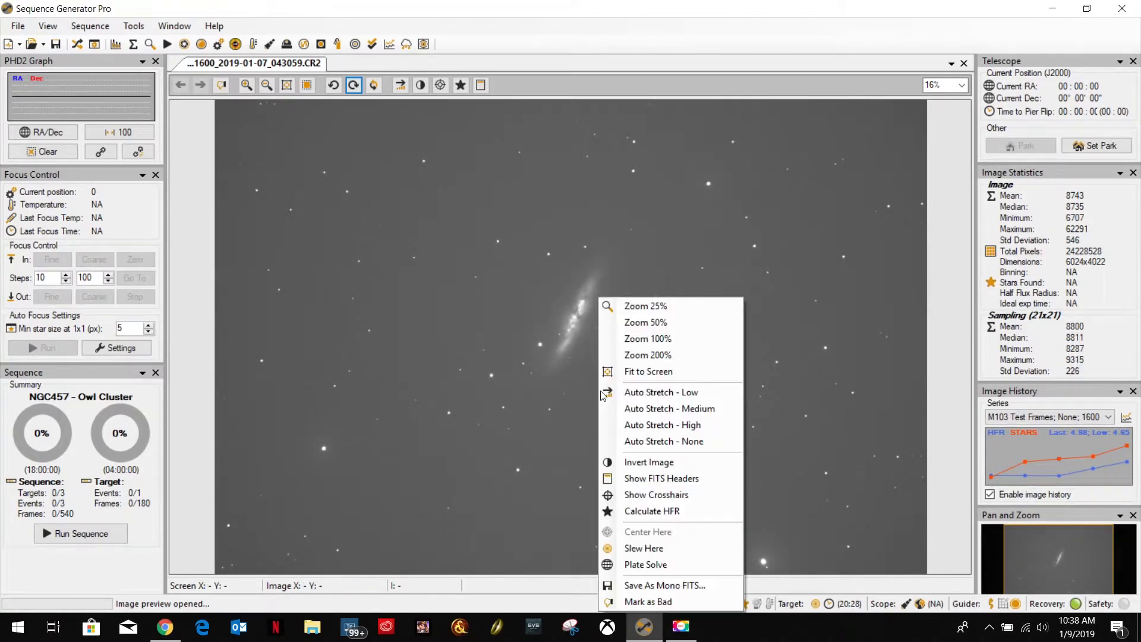
click(671, 565)
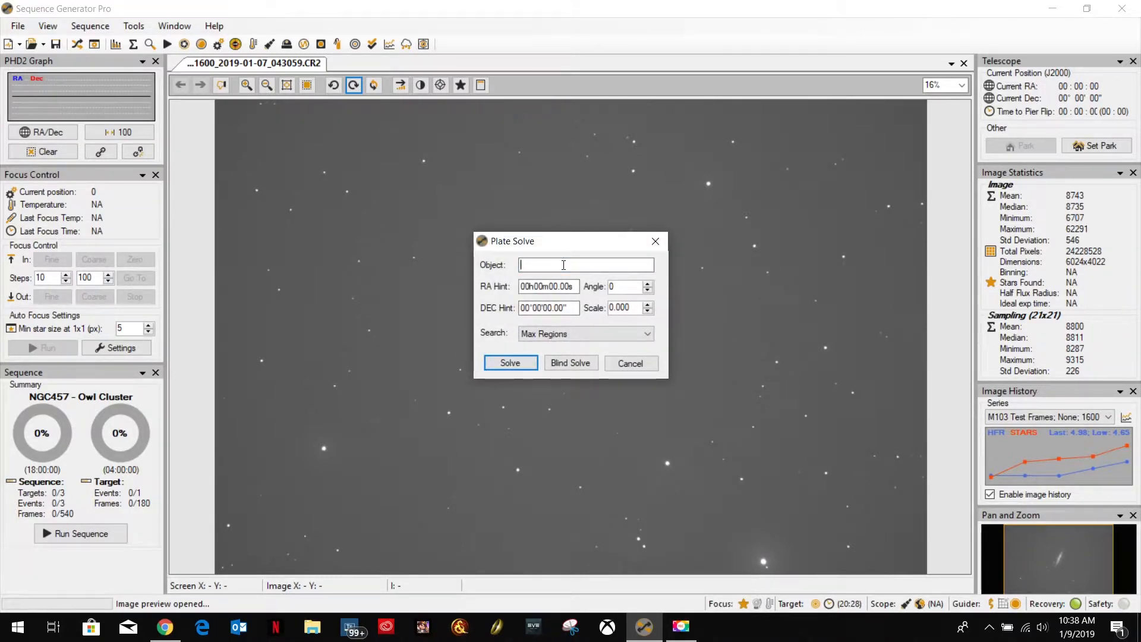
text(m82)
drag(637, 308, 587, 305)
text(0.4)
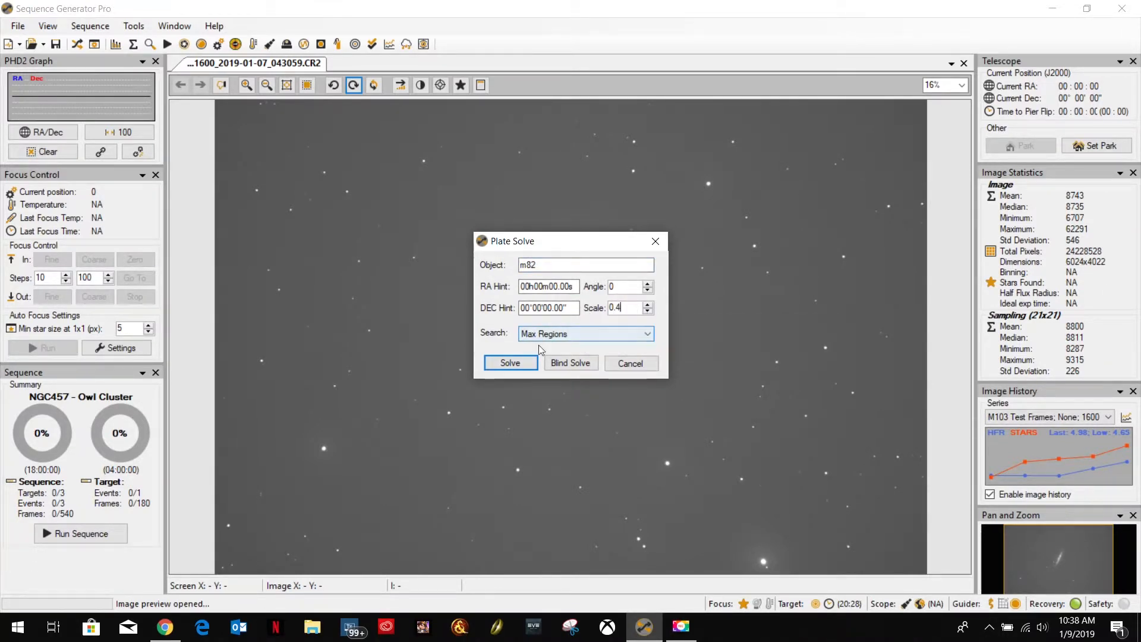
click(510, 361)
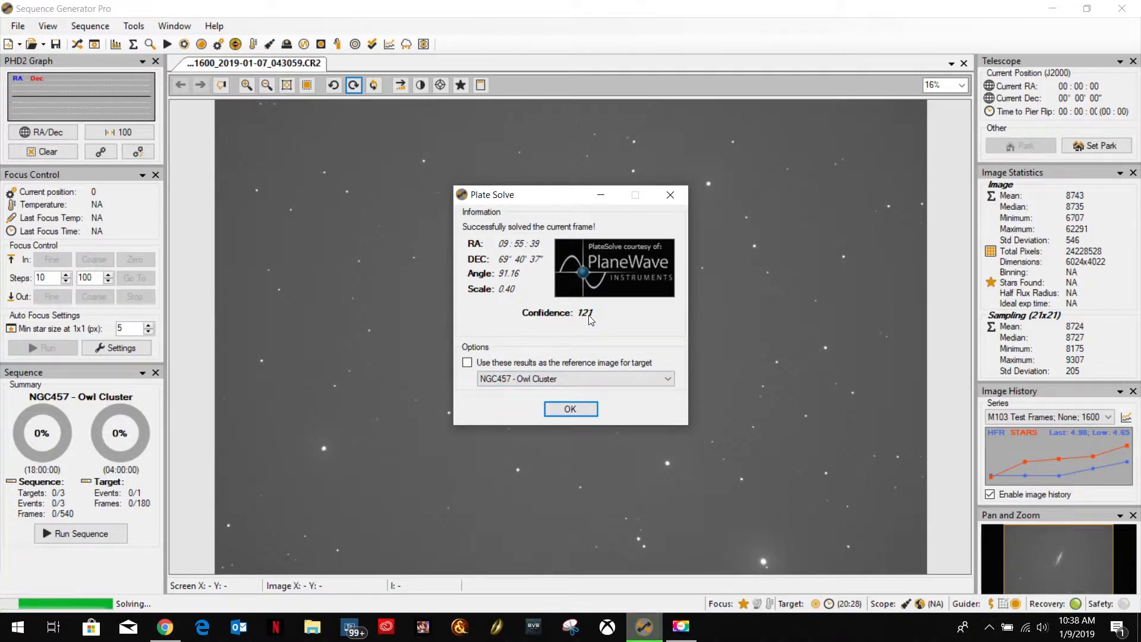
click(570, 410)
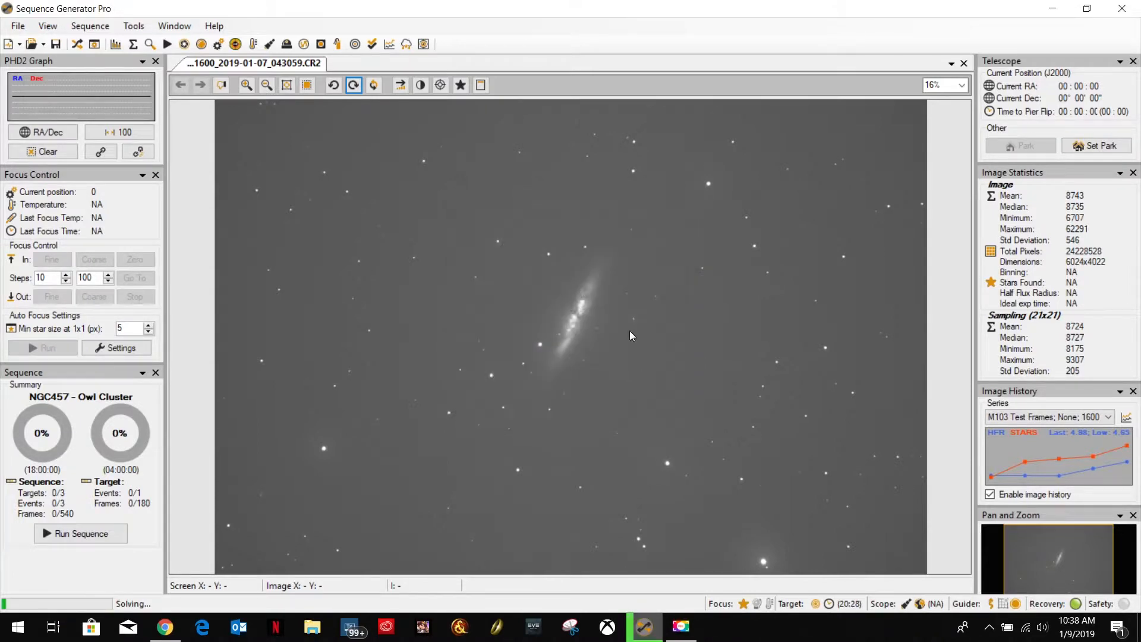
Set the plate solving interface to Astrometry.NET in the equipment Control Panel, and close the Control Panel.
click(48, 25)
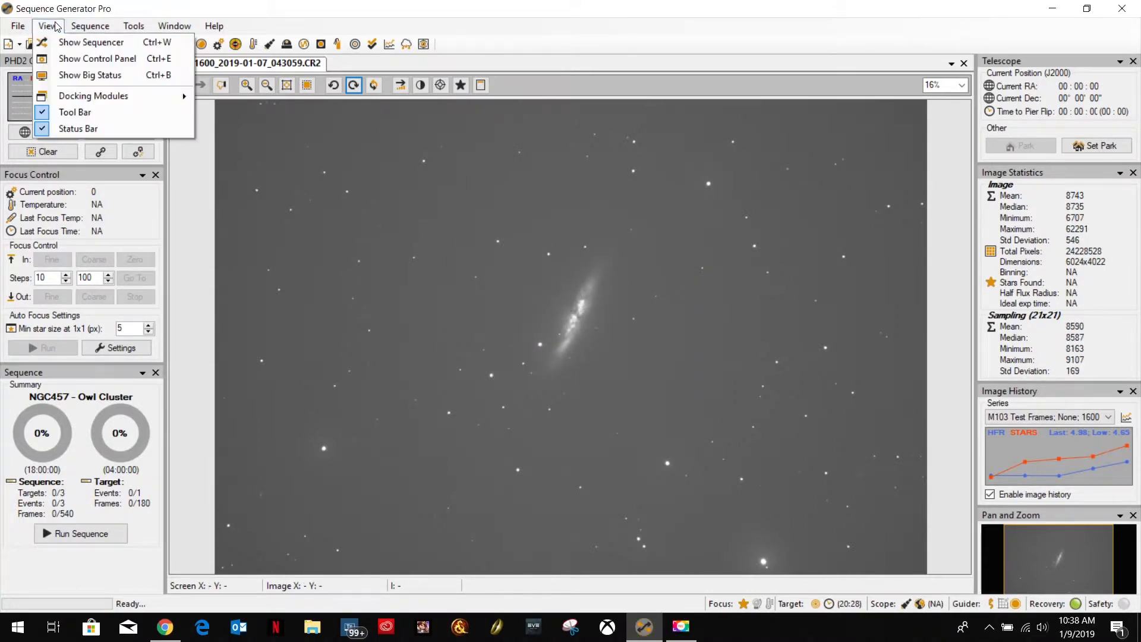
click(74, 61)
click(491, 239)
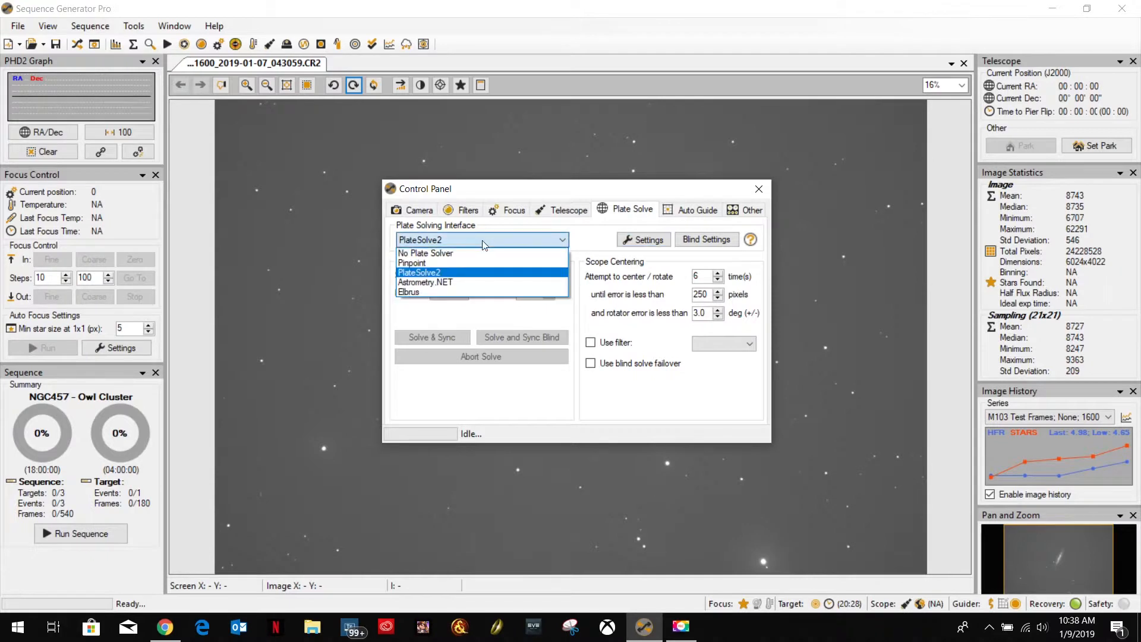
click(456, 277)
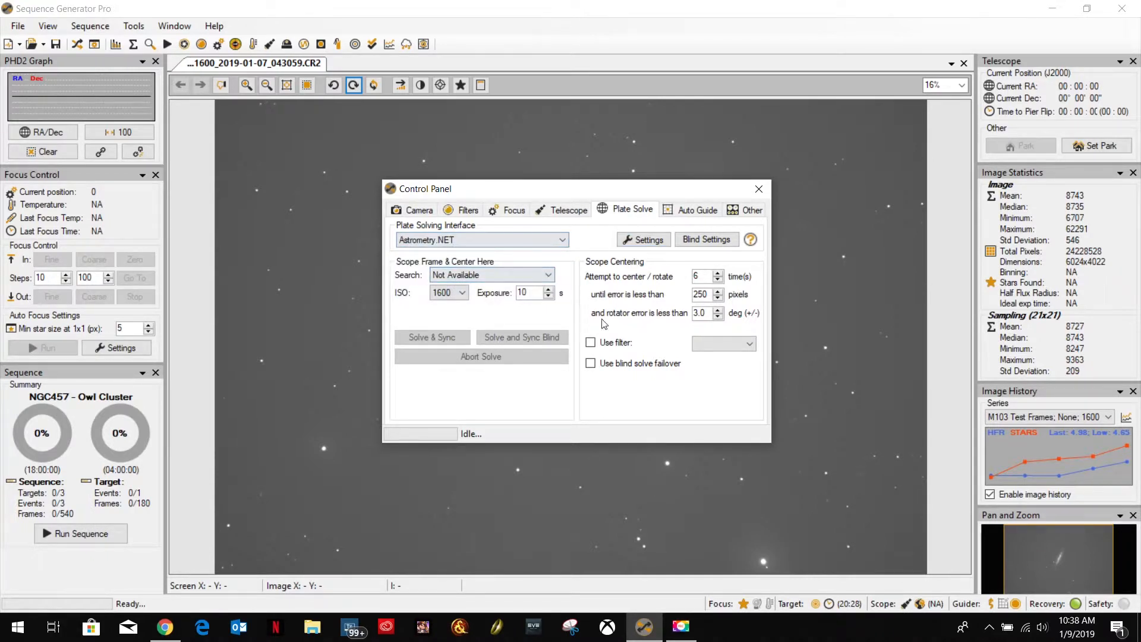
click(759, 189)
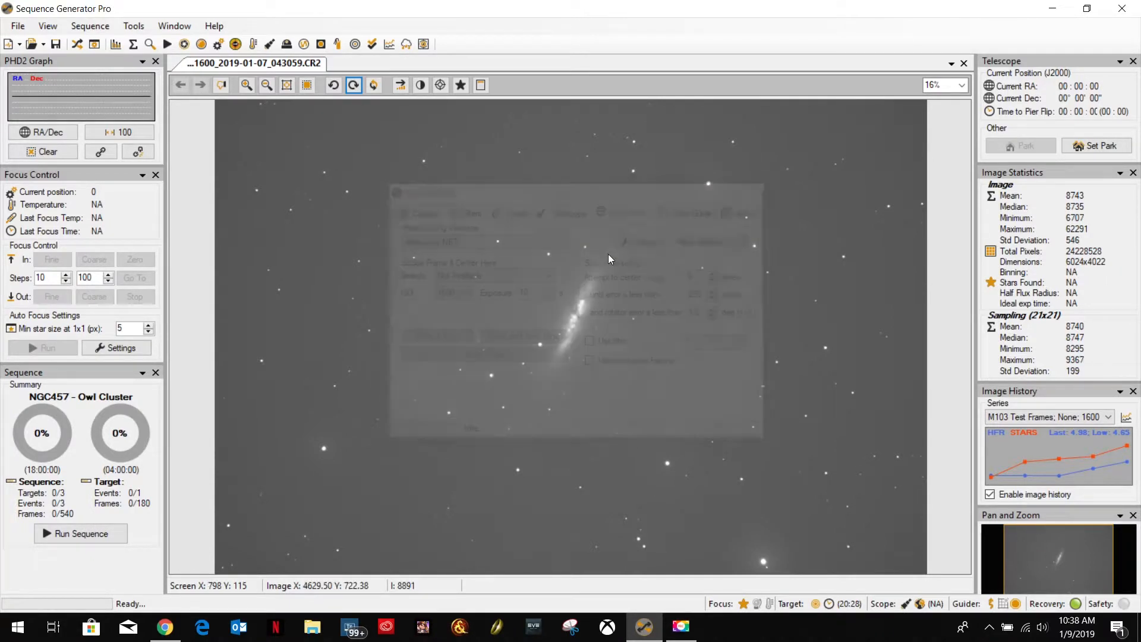
Plate solve the M82 image with Astrometry.NET, using object m82 and scale 0.4, and dismiss the result.
right_click(516, 302)
click(547, 539)
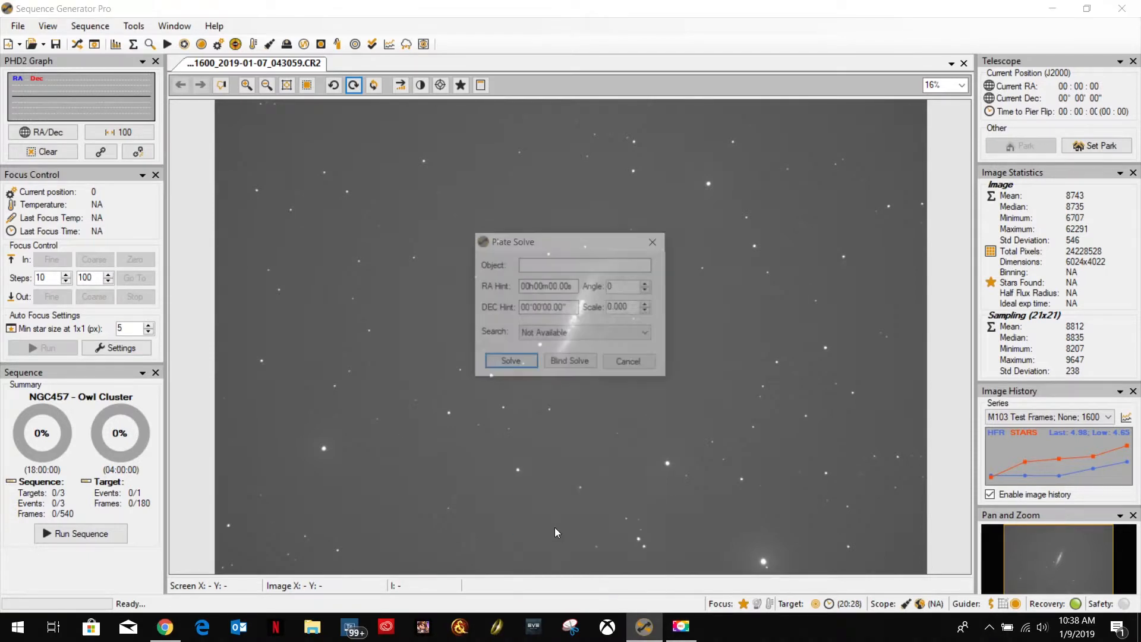
click(539, 266)
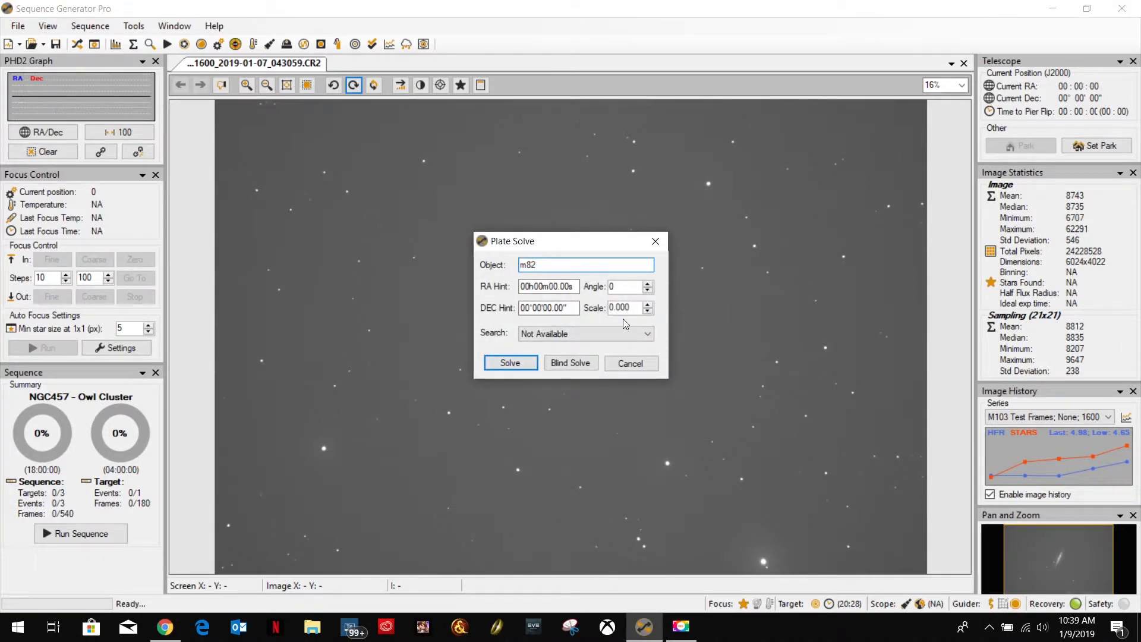
drag(632, 308, 592, 309)
text(0.4)
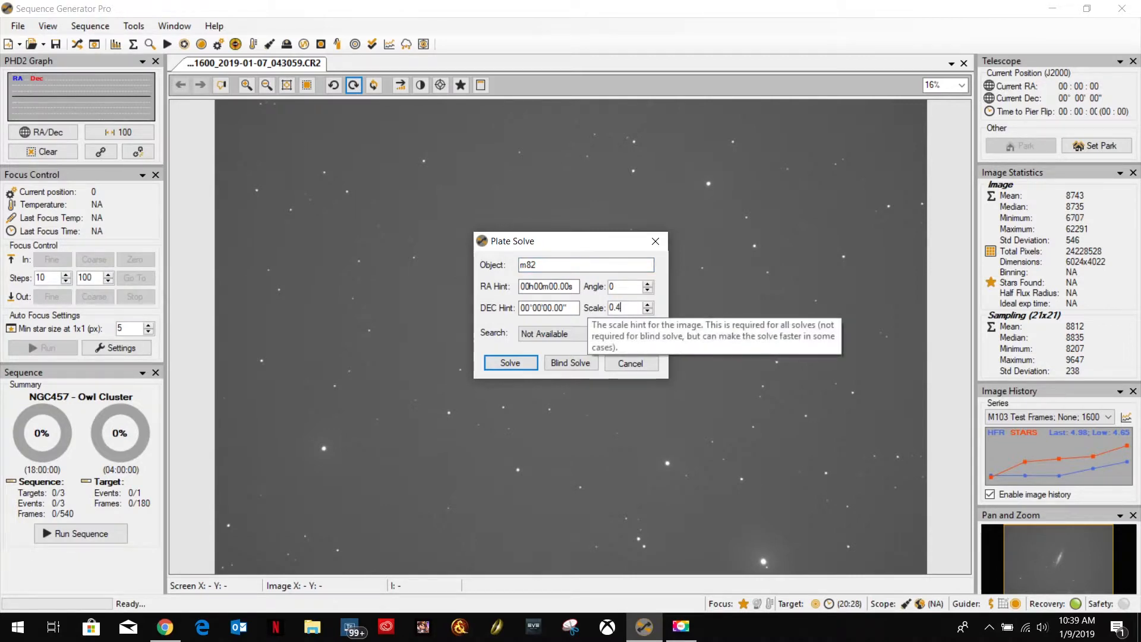
click(510, 362)
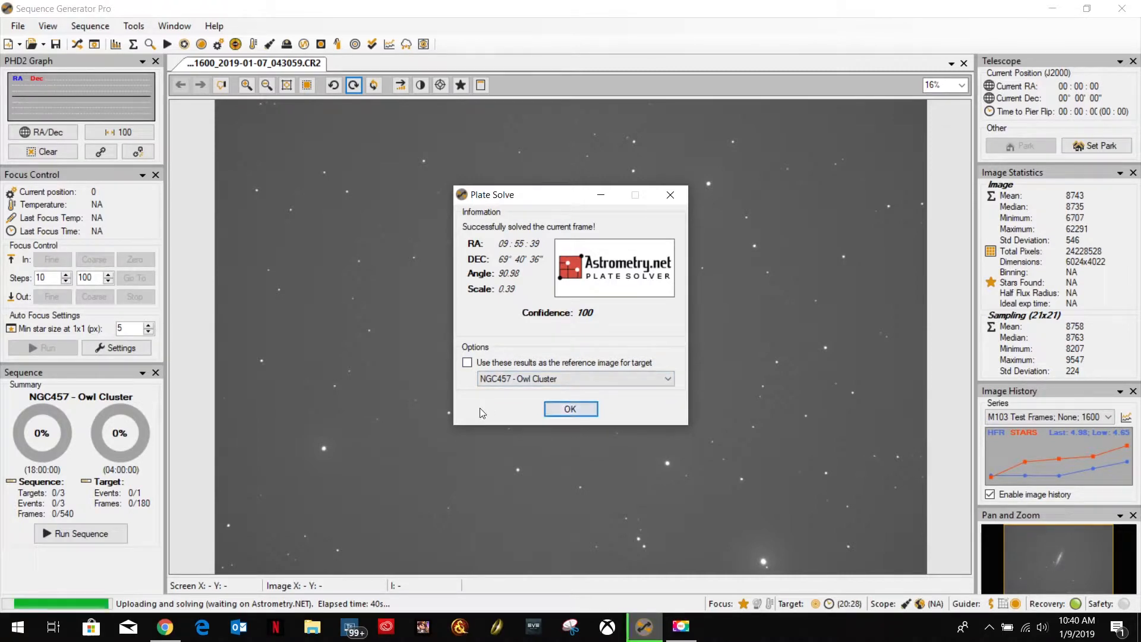
click(569, 410)
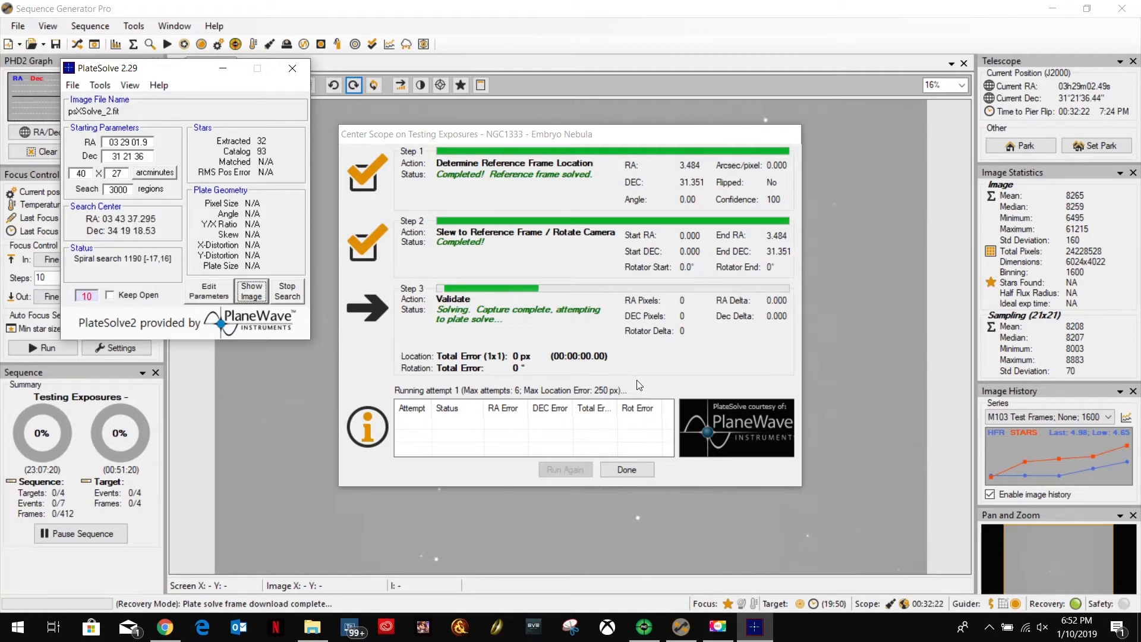
click(644, 627)
click(717, 627)
click(1052, 8)
click(1115, 512)
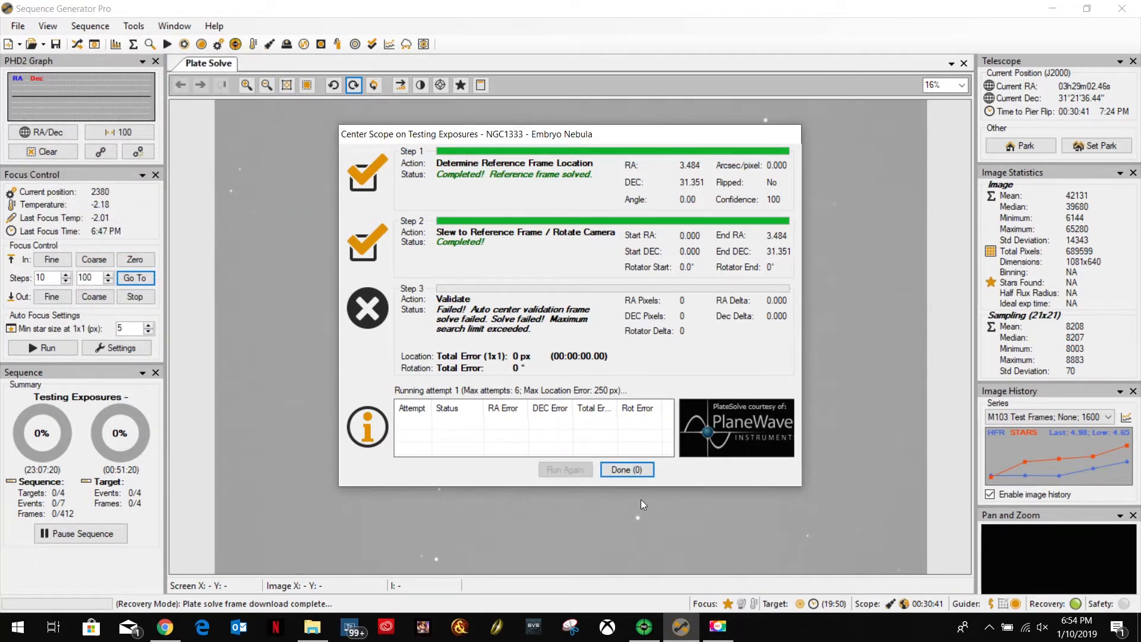
Move the Center Scope window for NGC1333 - Embryo Nebula aside to uncover the plate solve image.
click(559, 395)
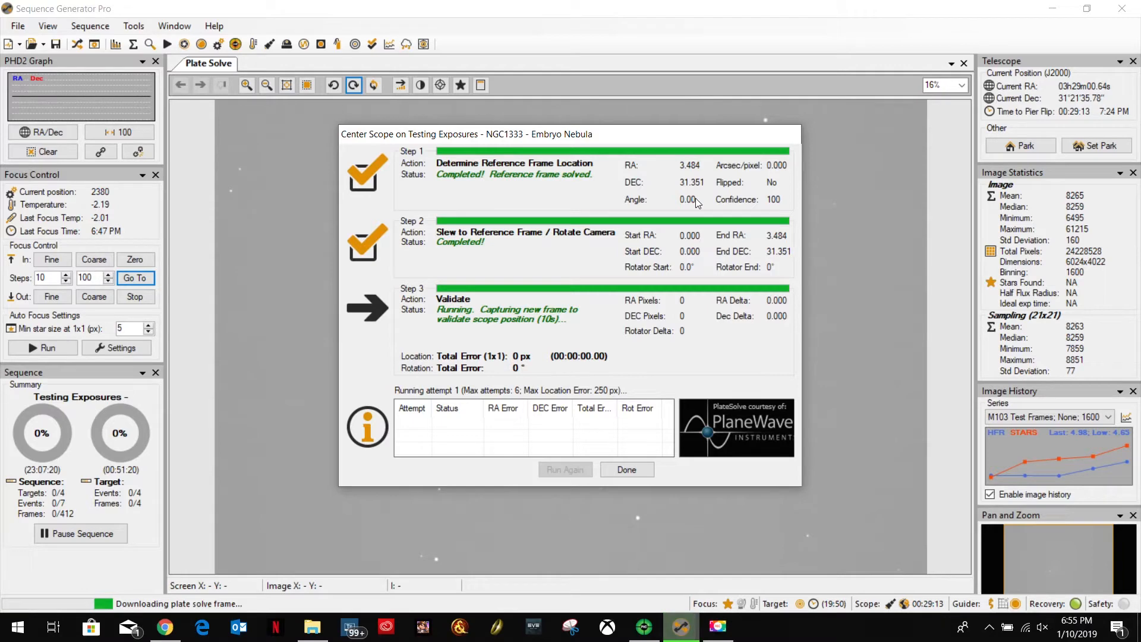
drag(631, 138, 971, 30)
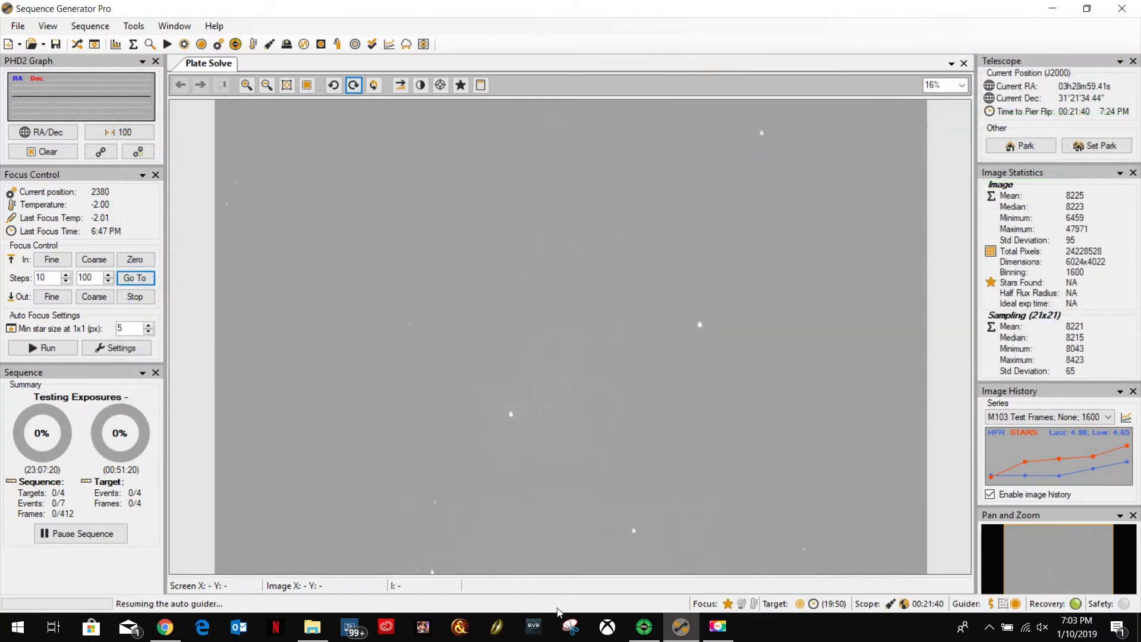
Check the guiding graph and guide star in PHD2 Guiding, and return to Sequence Generator Pro.
click(644, 634)
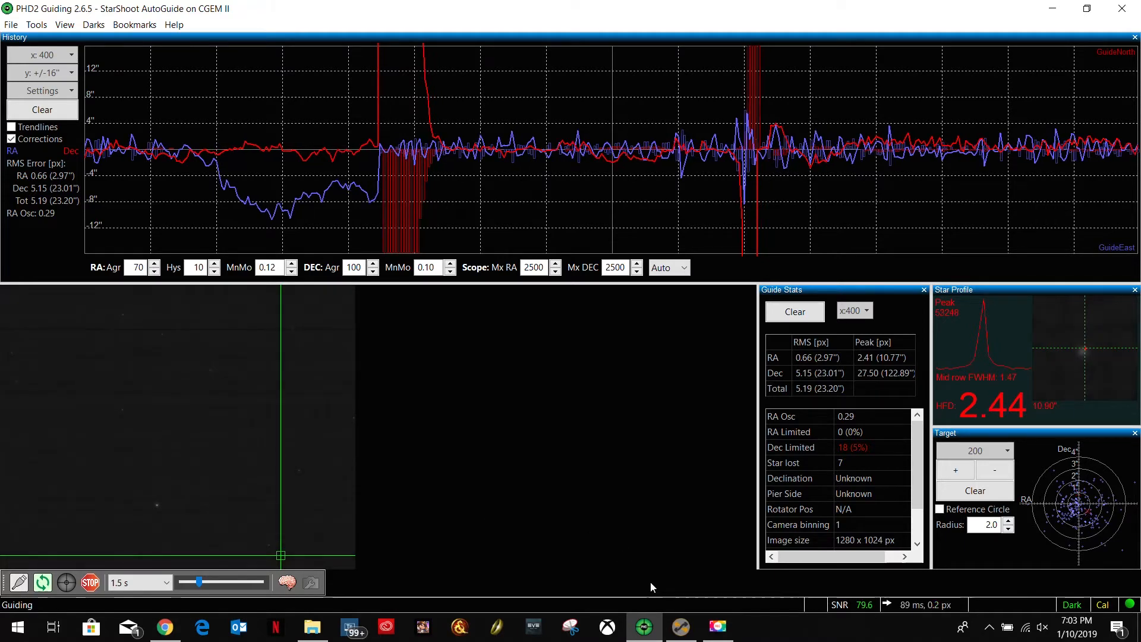
click(683, 631)
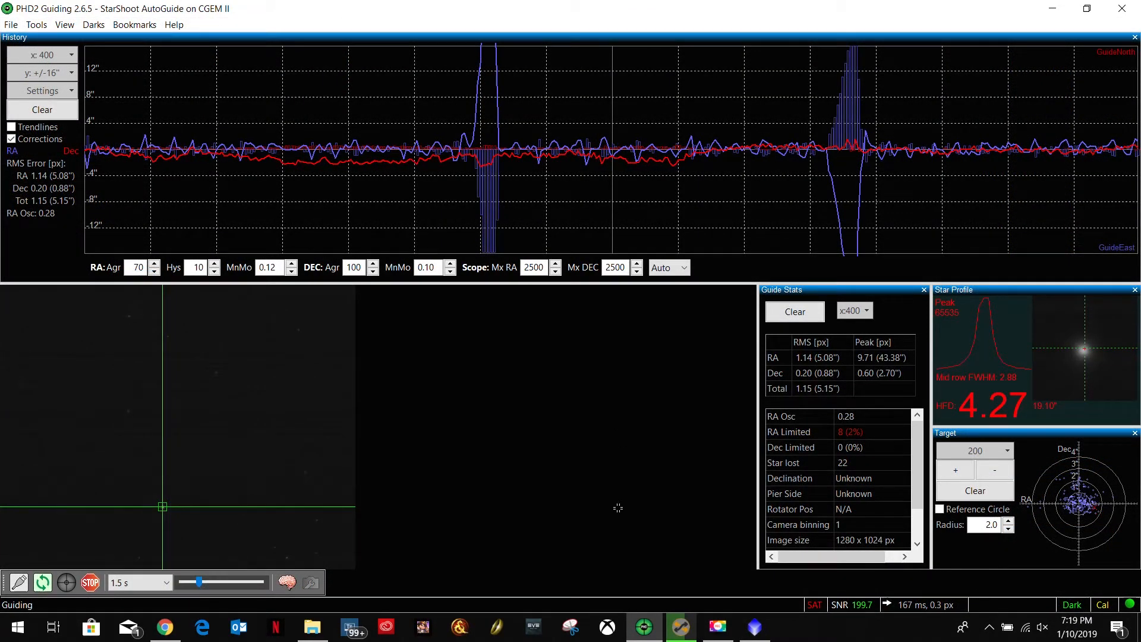
Switch from PHD2 Guiding to Sequence Generator Pro and move the Center Scope window for B33 - Horsehead Nebula clear of the image.
key(alt+Tab)
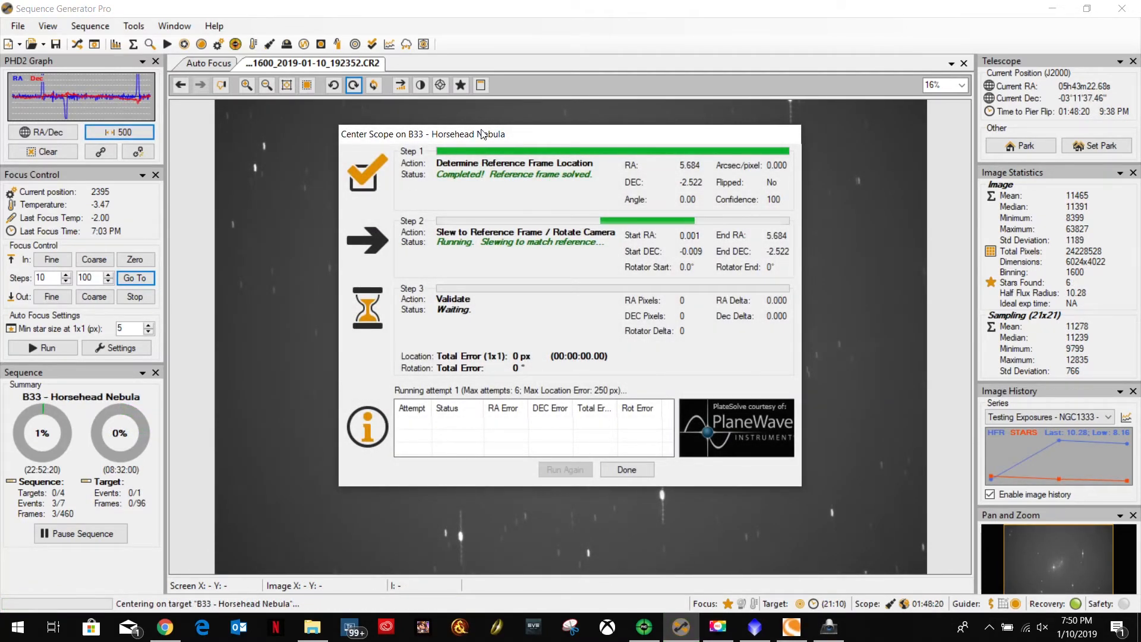
drag(513, 135, 856, 12)
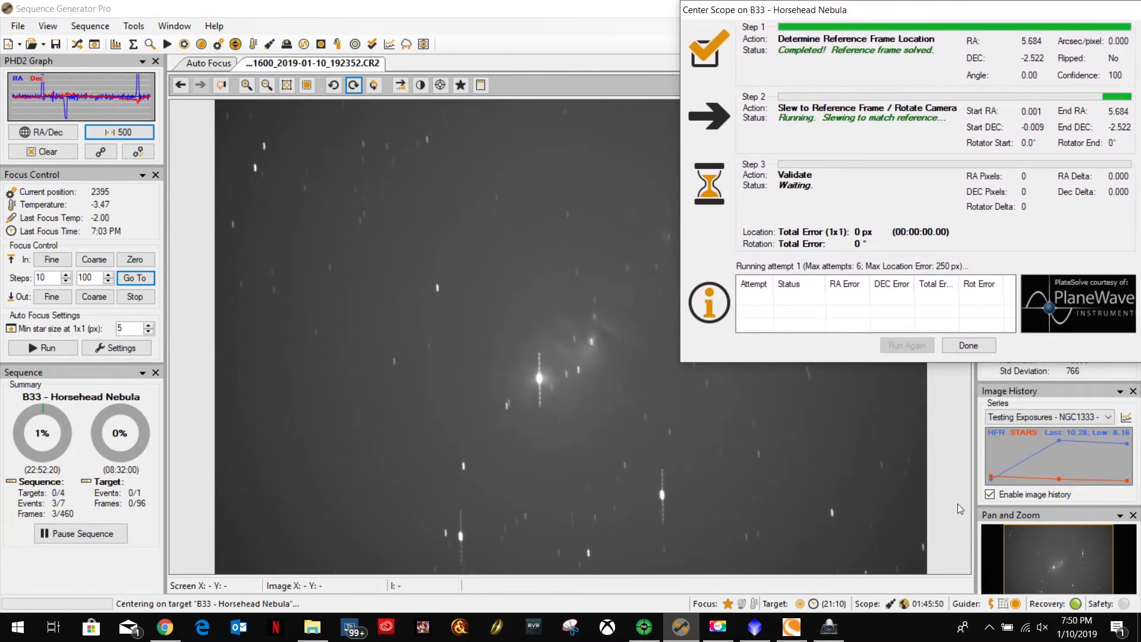